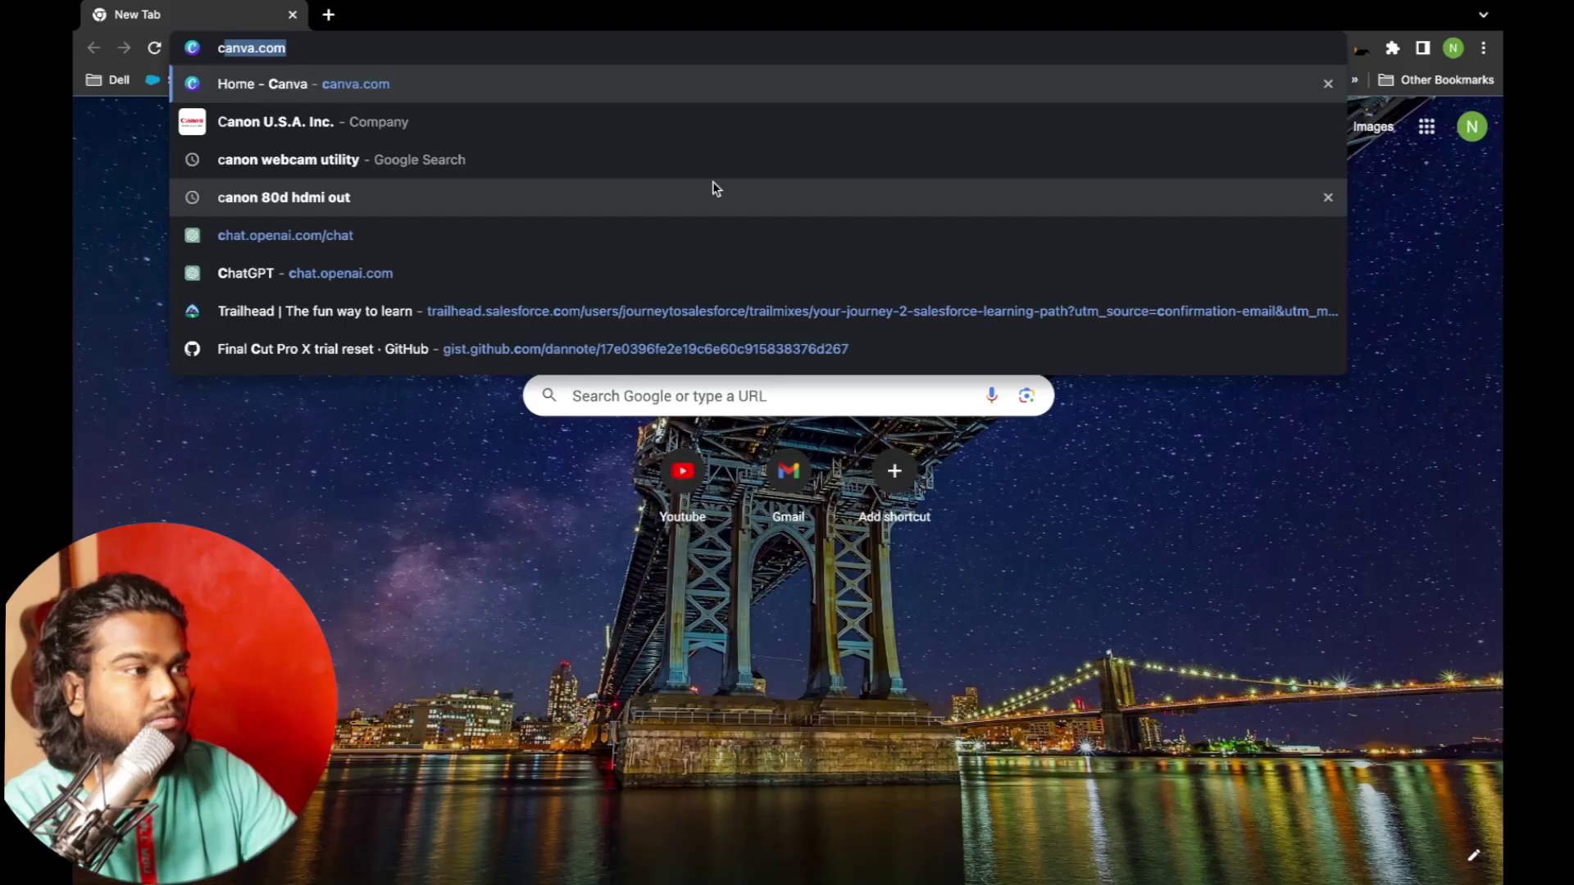
# Search Google for 'canon usa'
pyautogui.write('a')
pyautogui.press('BackSpace')
pyautogui.press('BackSpace')
pyautogui.press('BackSpace')
pyautogui.write('anon usa')
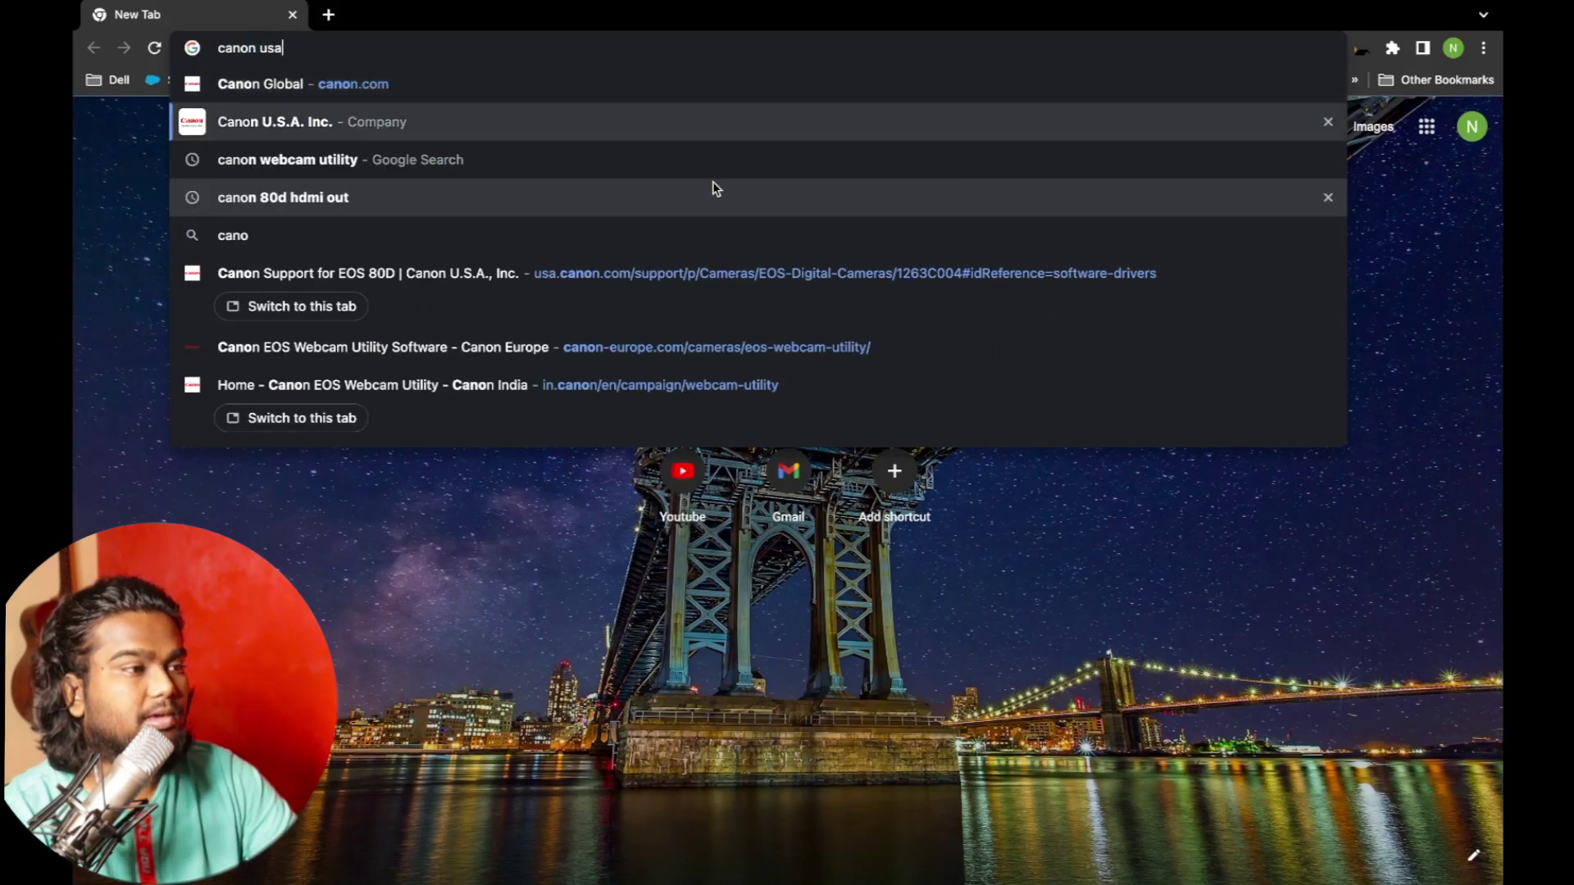
pyautogui.press('Return')
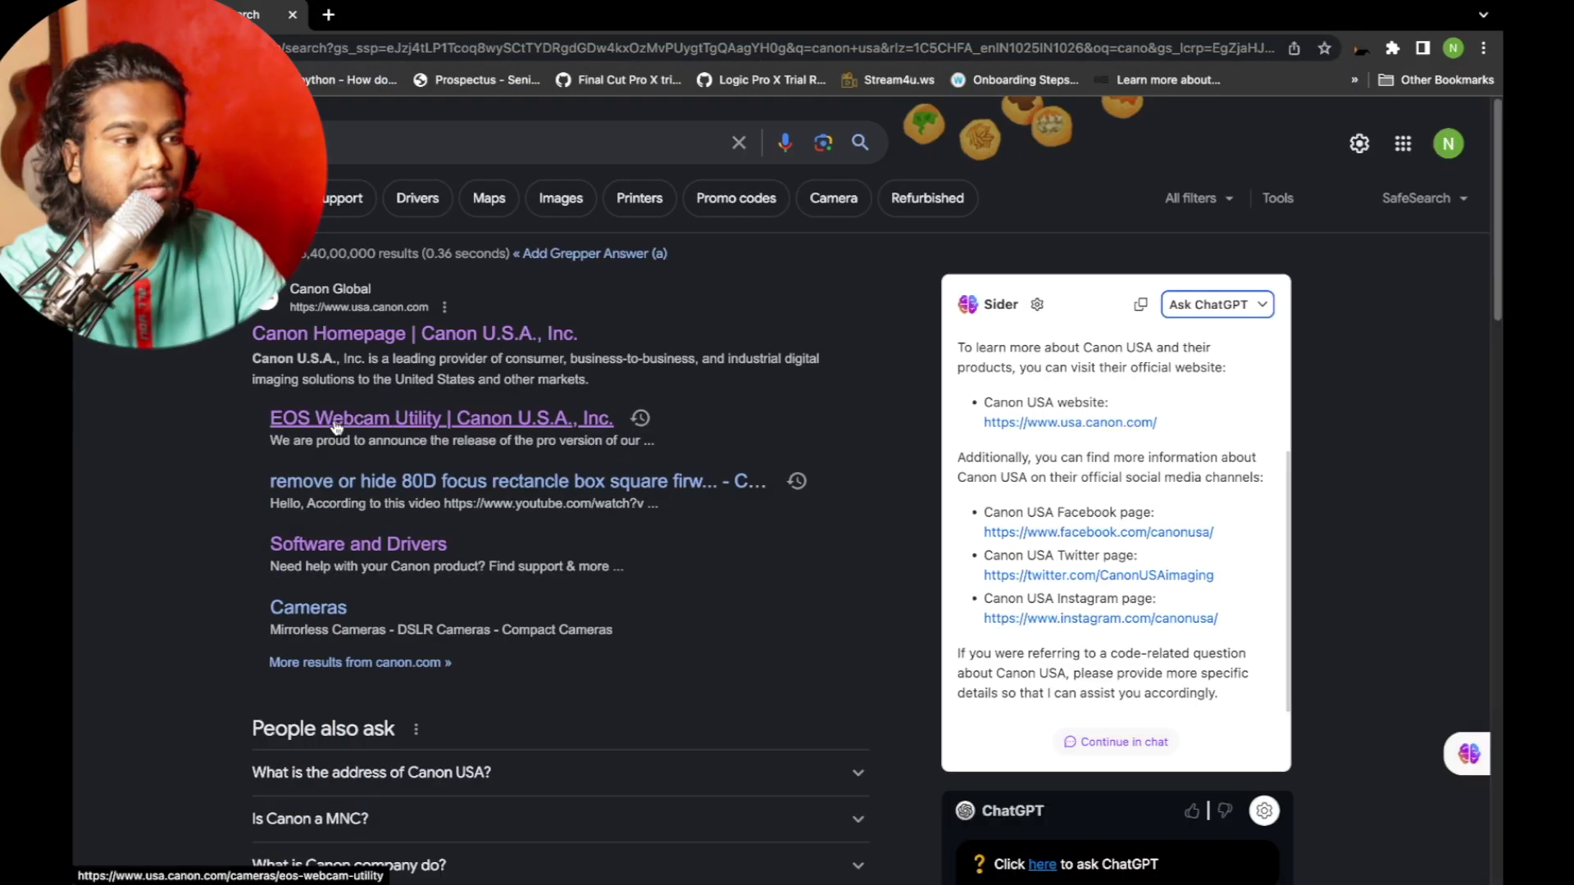
# Open Canon's EOS Webcam Utility page and scroll to its supported-camera list
pyautogui.click(366, 422)
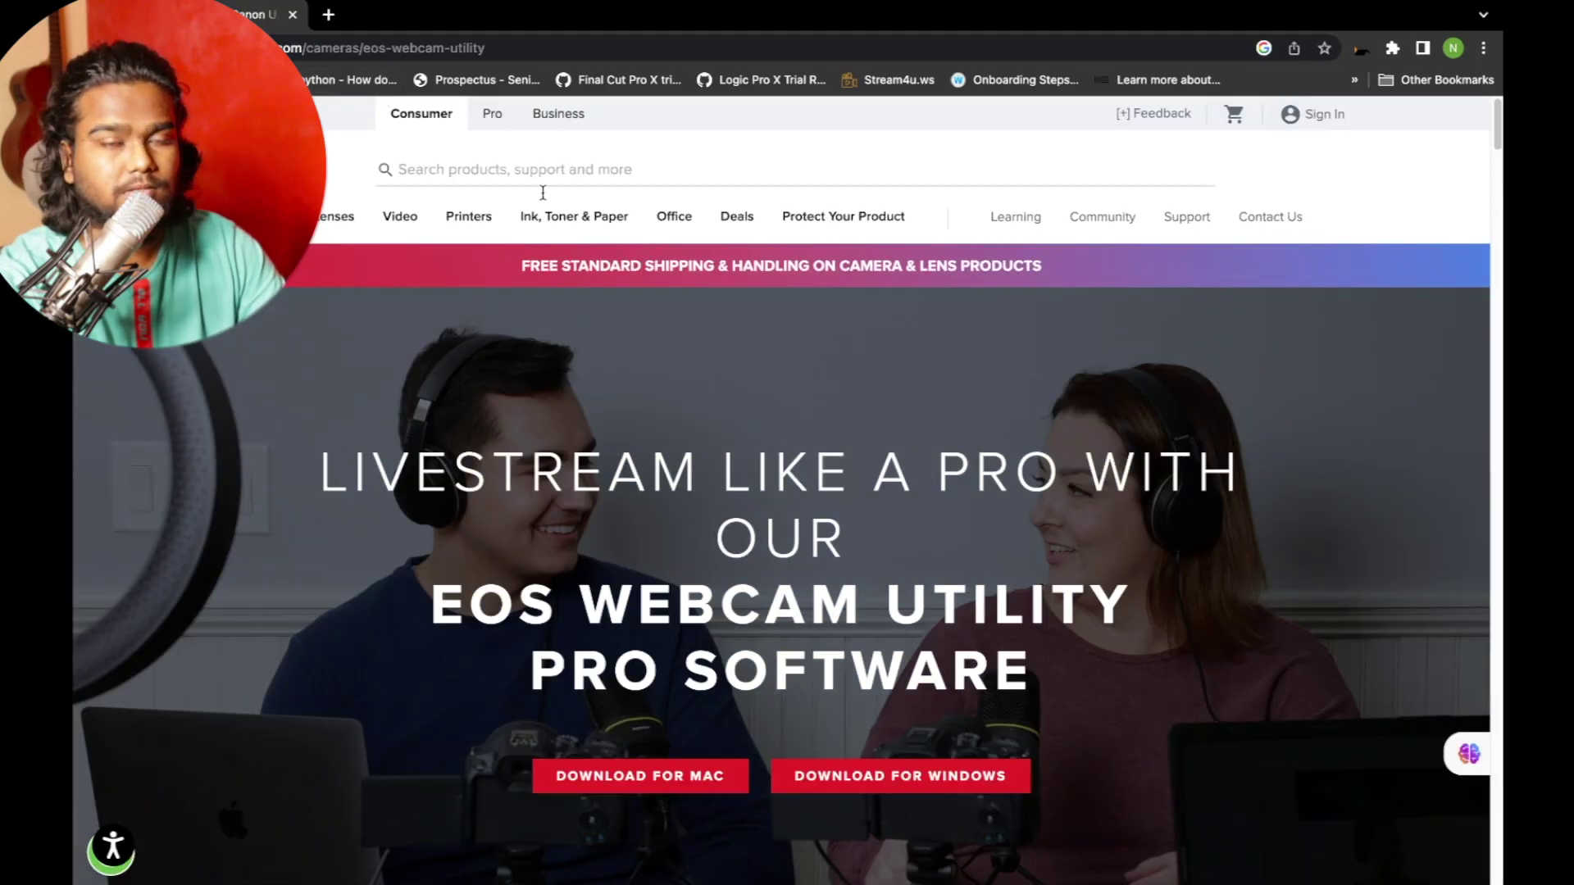
pyautogui.scroll(-10, 817, 493)
pyautogui.scroll(-15, 931, 541)
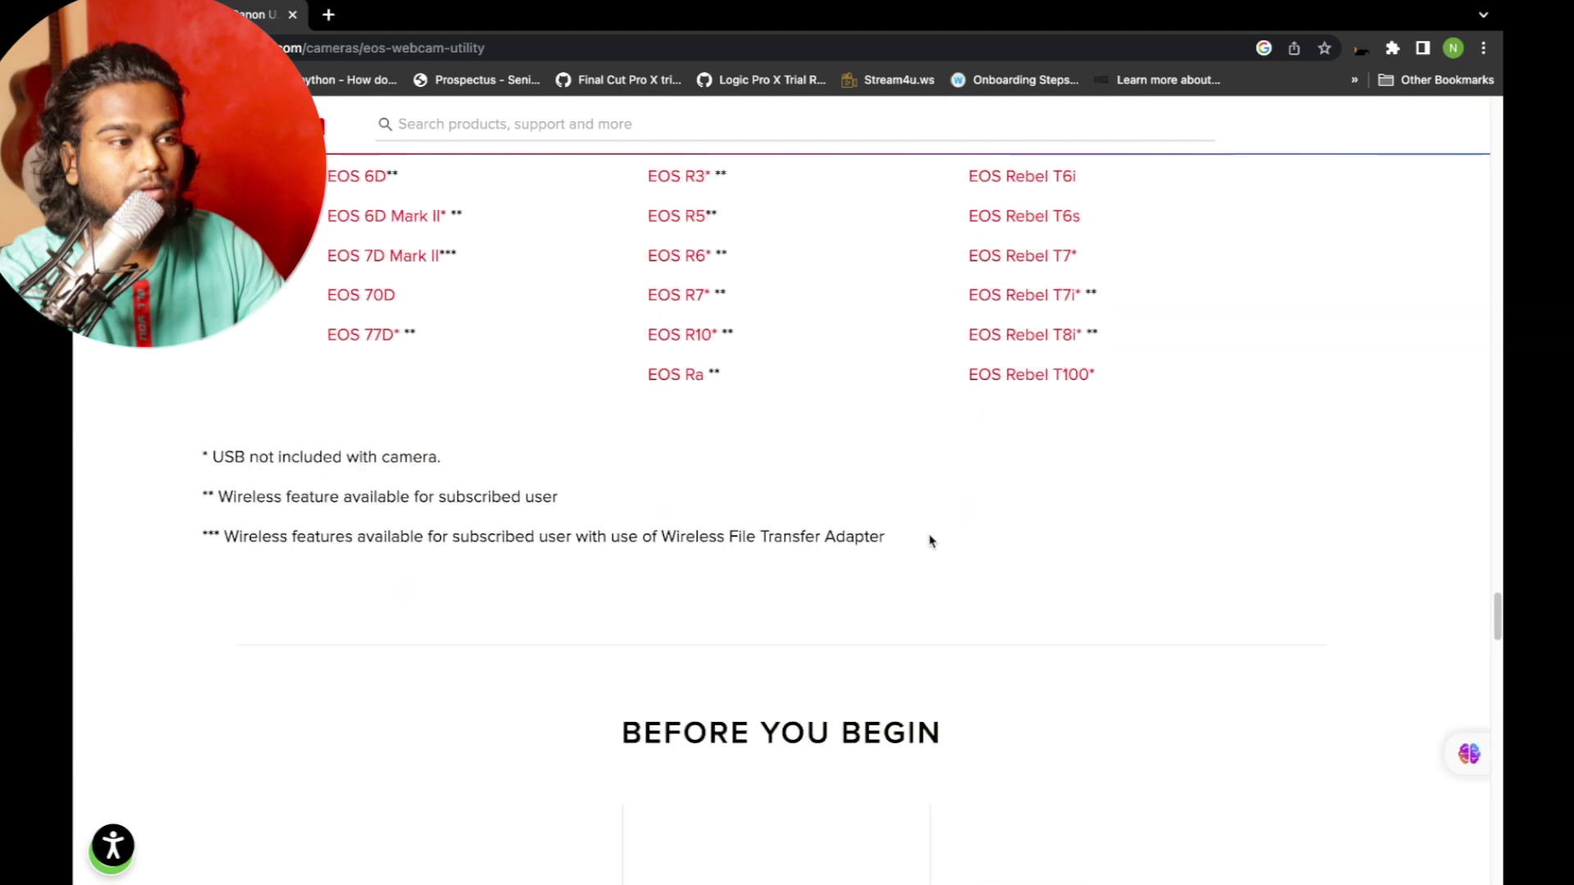
pyautogui.scroll(4, 932, 541)
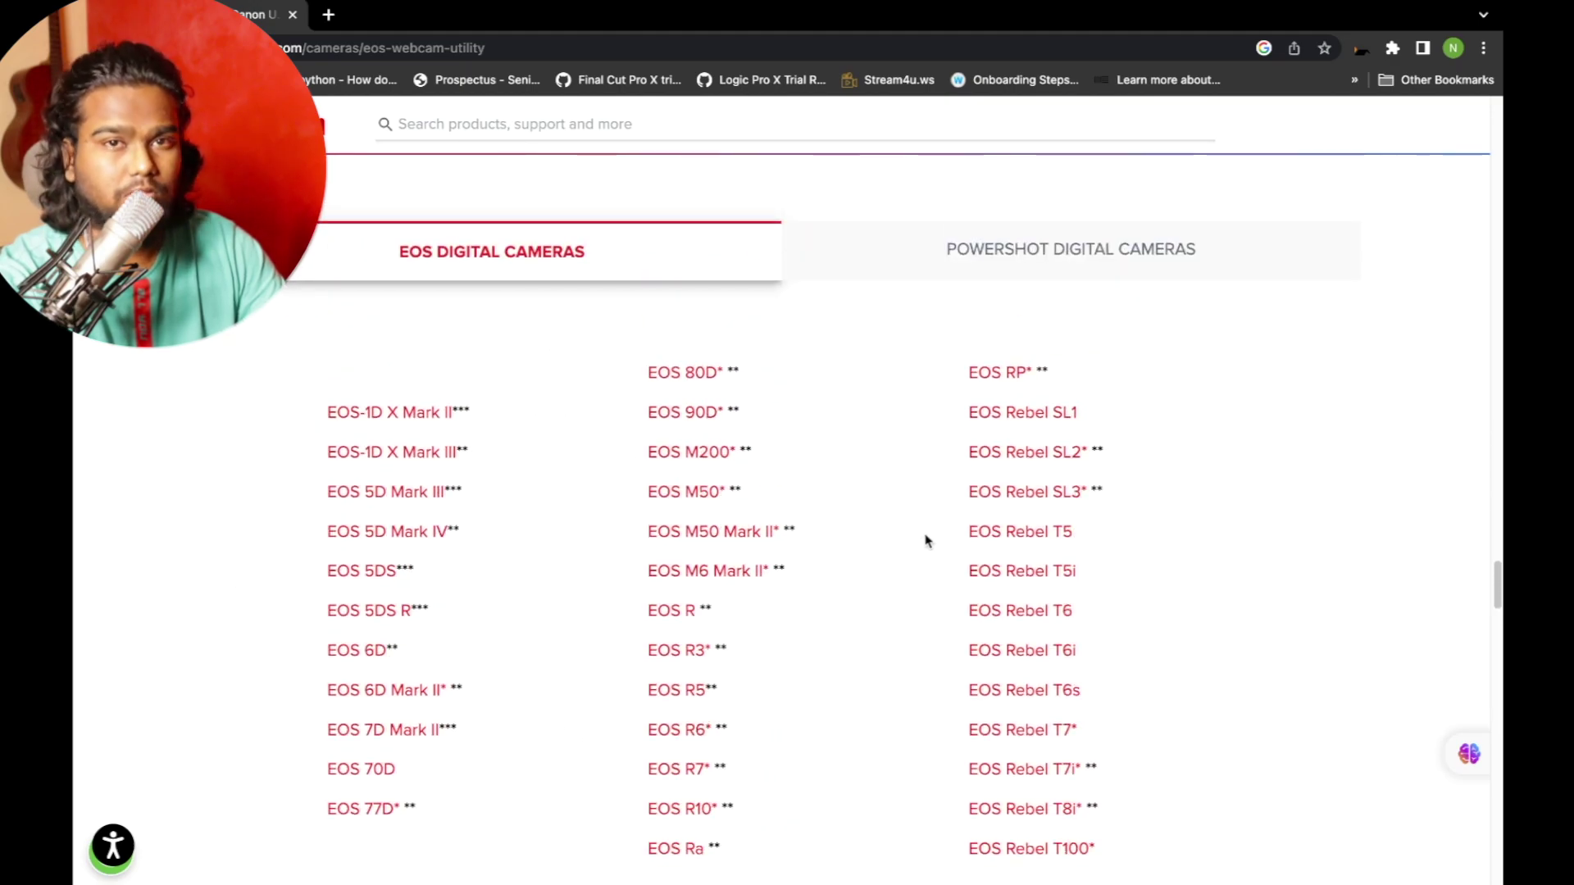
# Open the EOS 80D Software & Drivers downloads filtered to macOS Ventura v13
pyautogui.click(691, 373)
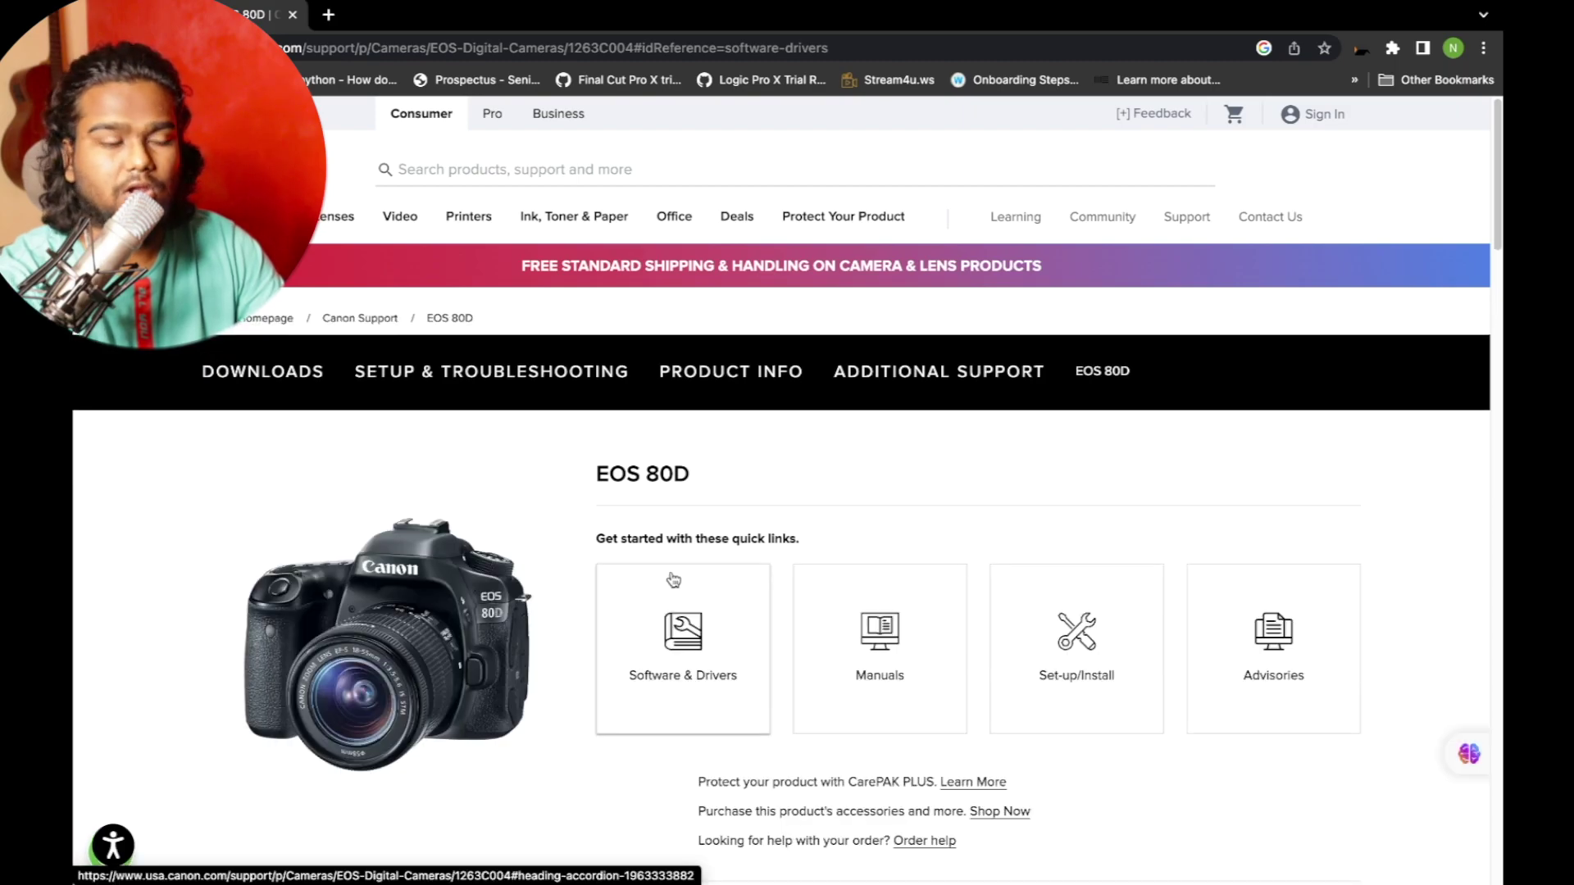
pyautogui.click(667, 580)
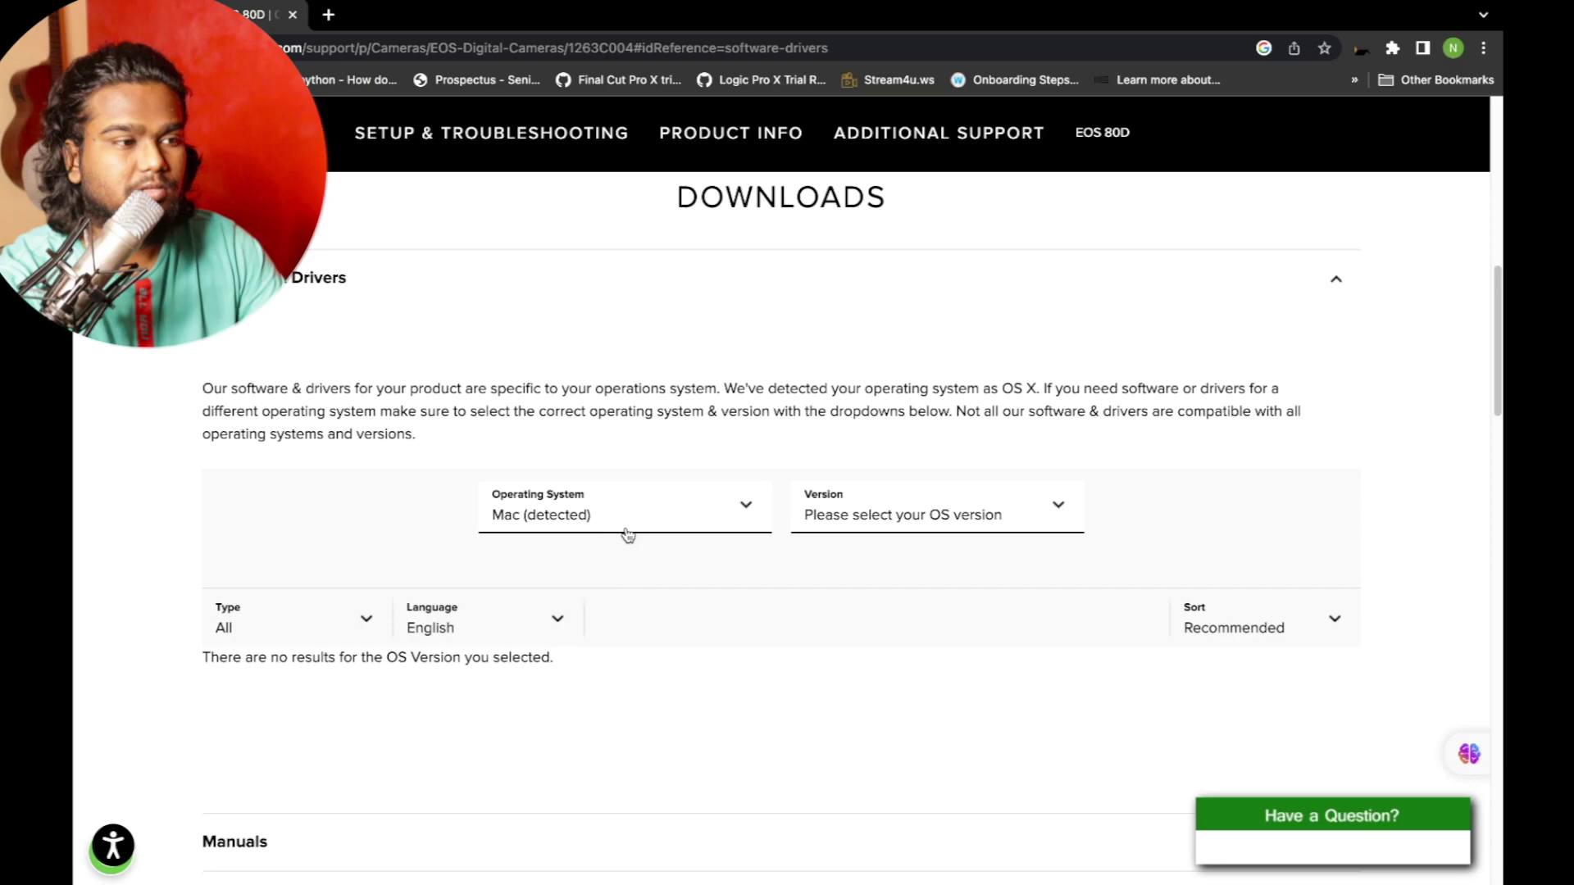
pyautogui.click(900, 518)
pyautogui.click(906, 544)
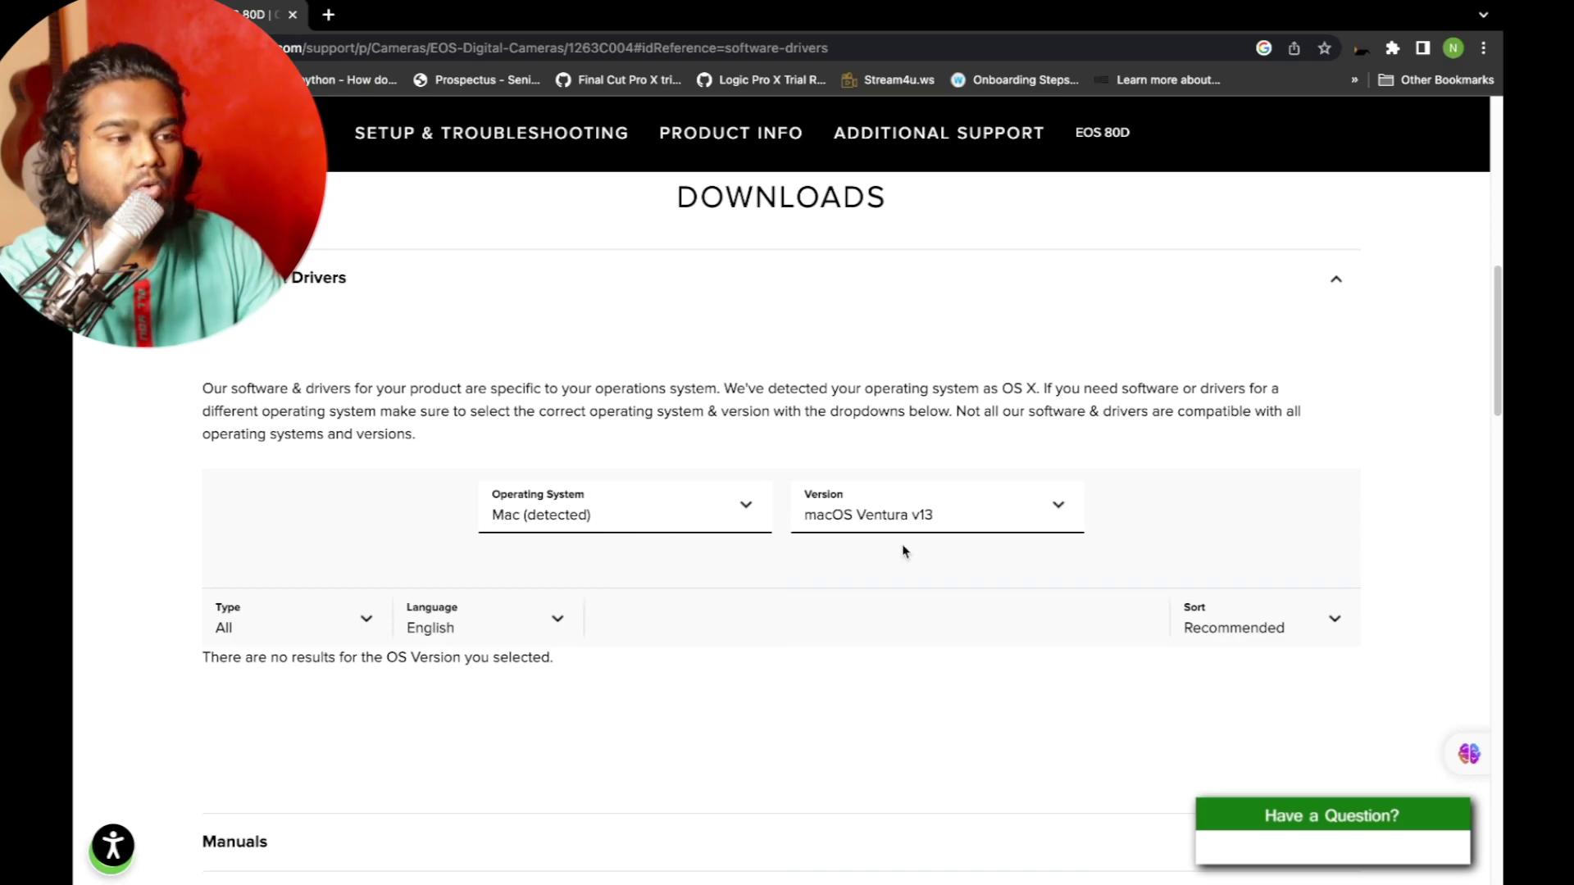
# Expand the EOS Webcam Utility Pro 2.0.30 details and highlight its file name
pyautogui.scroll(-4, 762, 639)
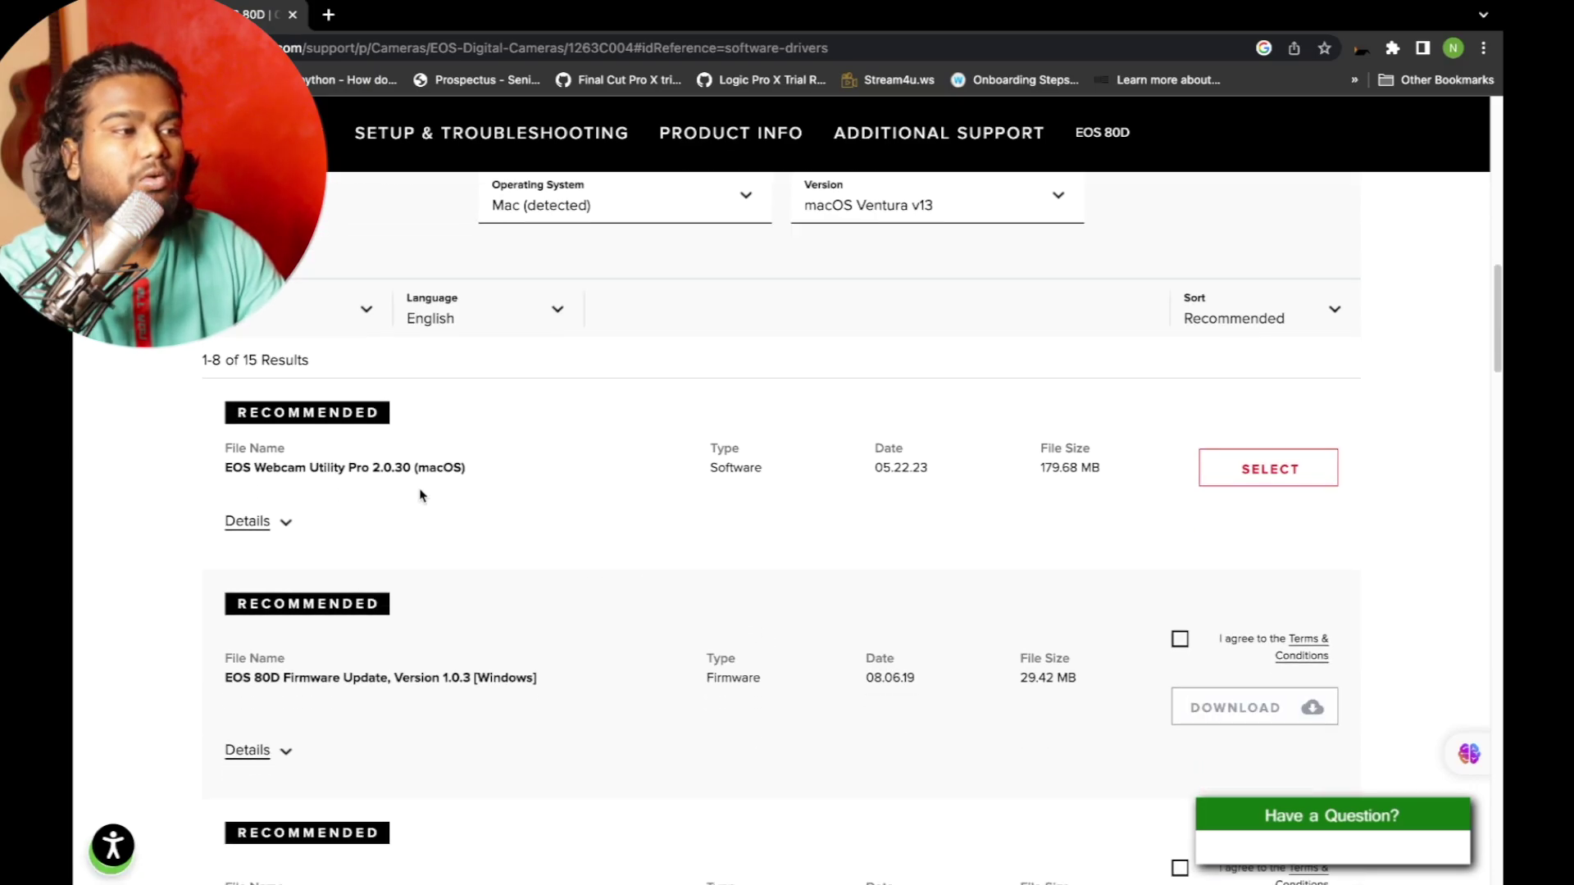
pyautogui.click(255, 527)
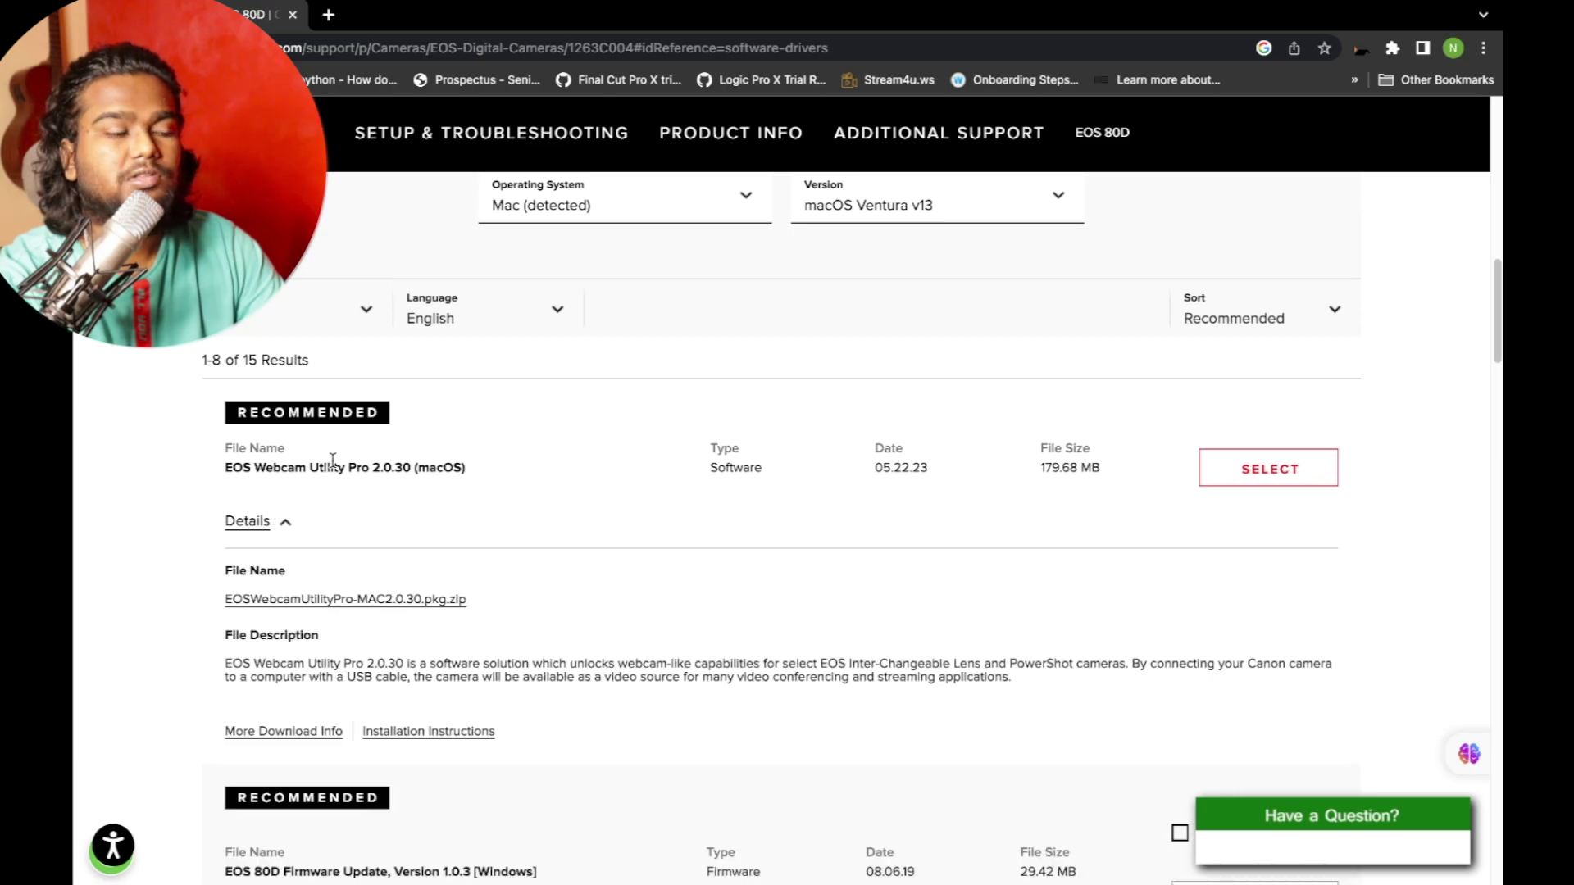
pyautogui.moveTo(482, 473); pyautogui.dragTo(218, 475)
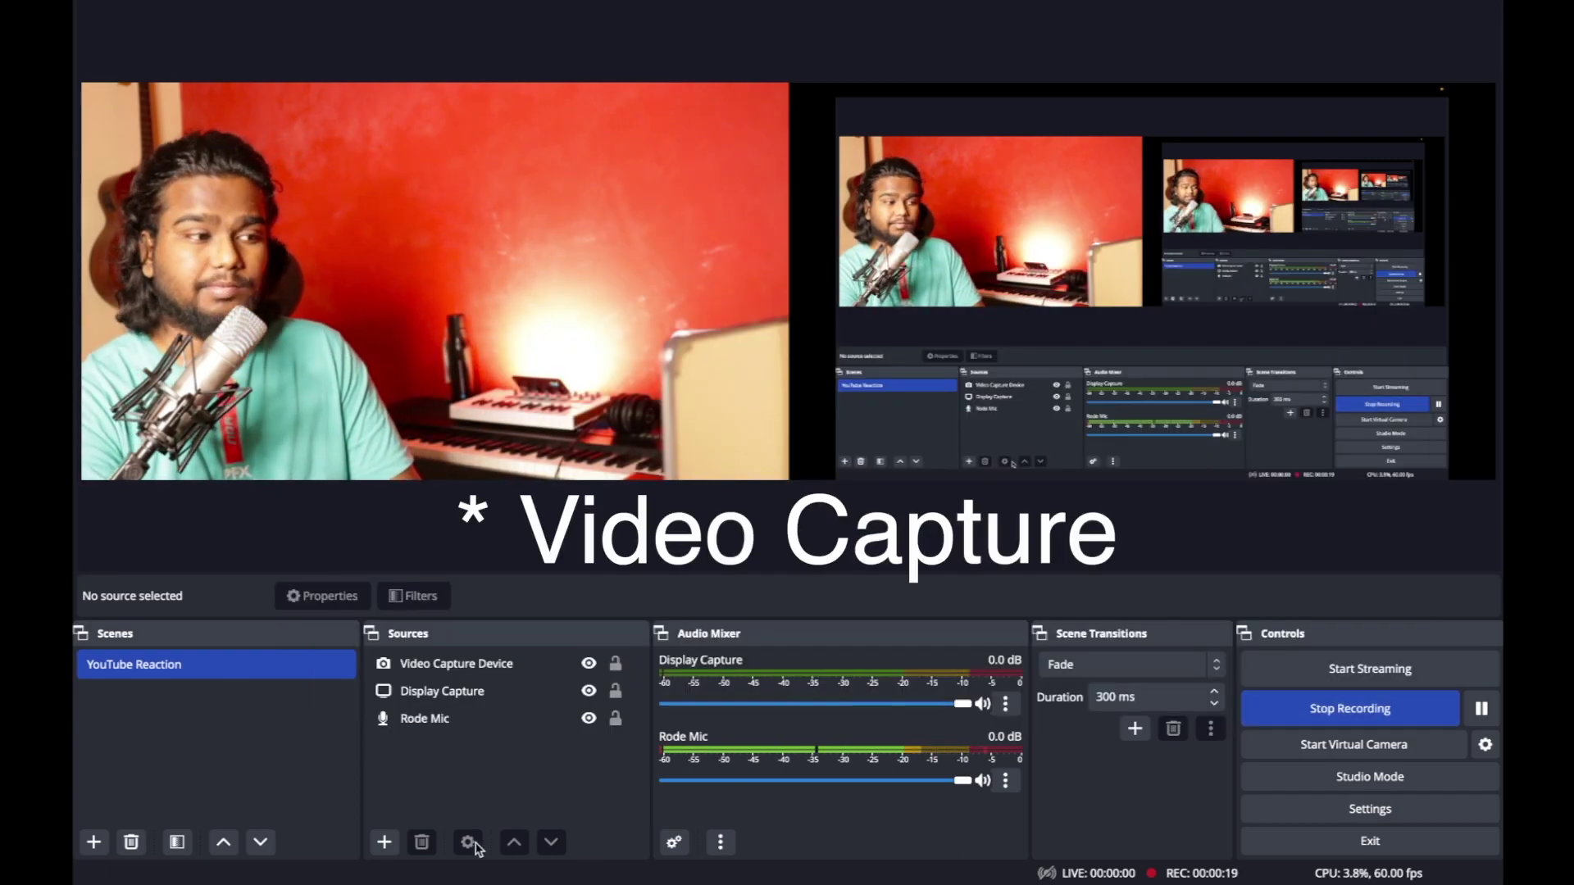
# Add a Video Capture Device 2 source and cancel its properties without choosing a camera
pyautogui.click(384, 842)
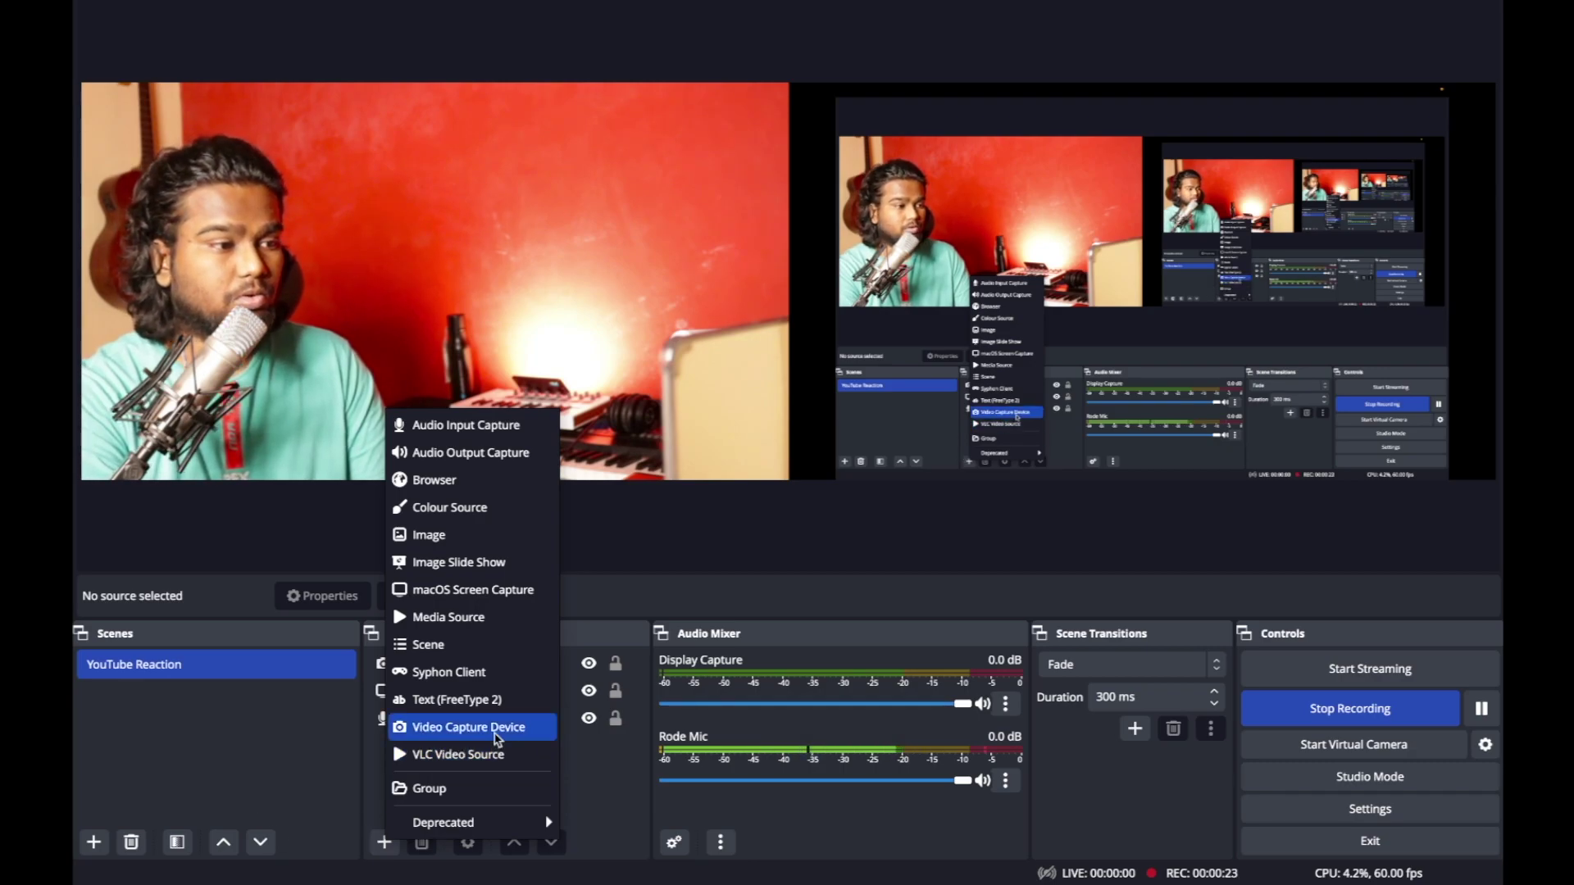
pyautogui.click(497, 737)
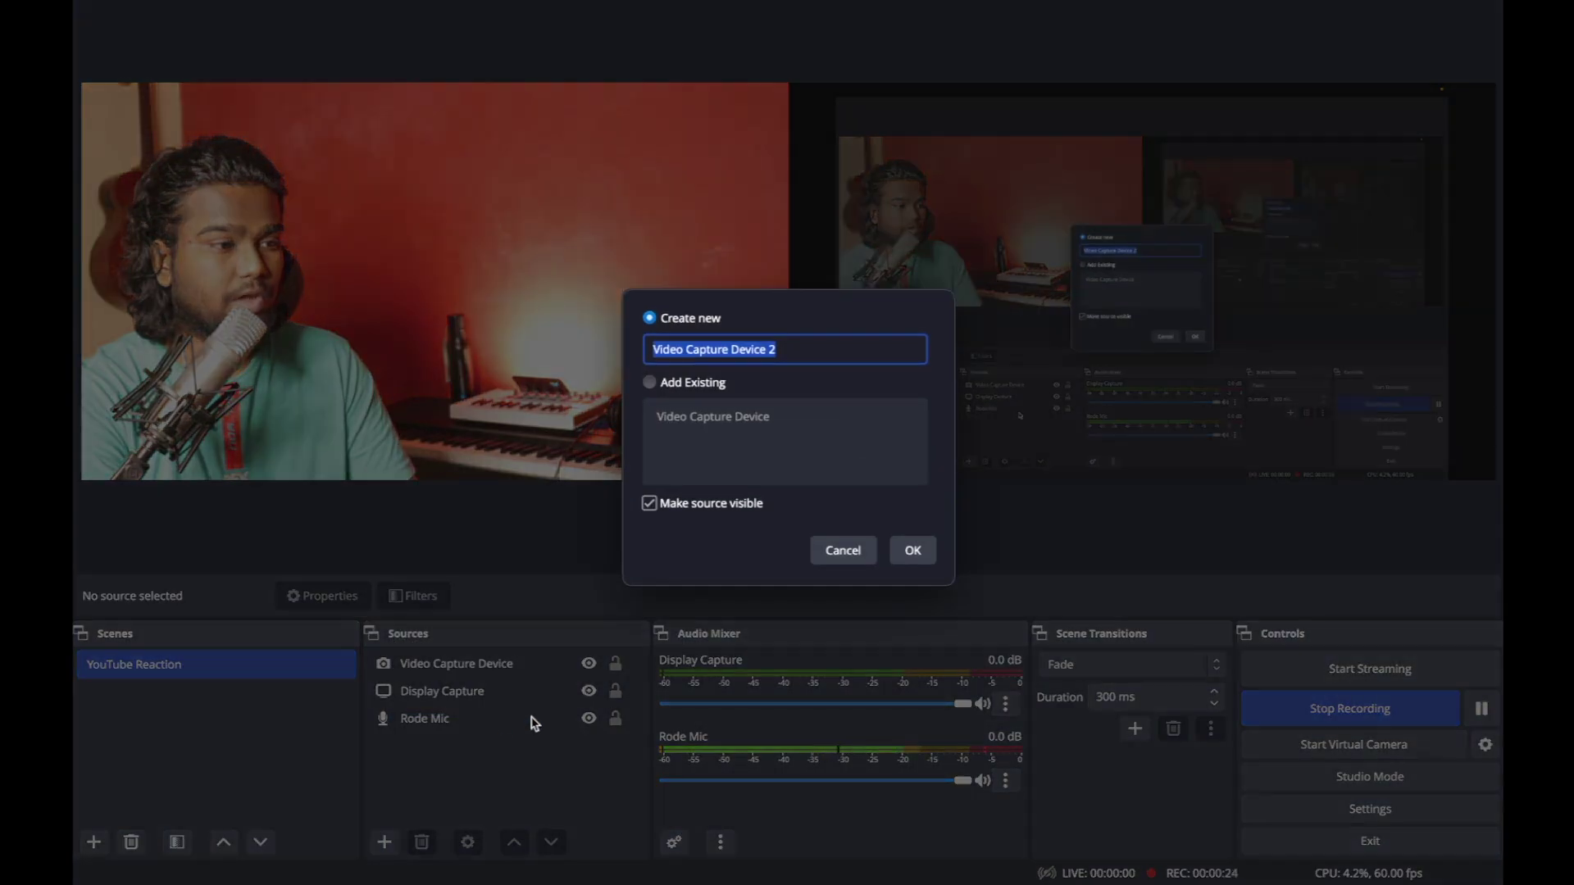
pyautogui.click(910, 549)
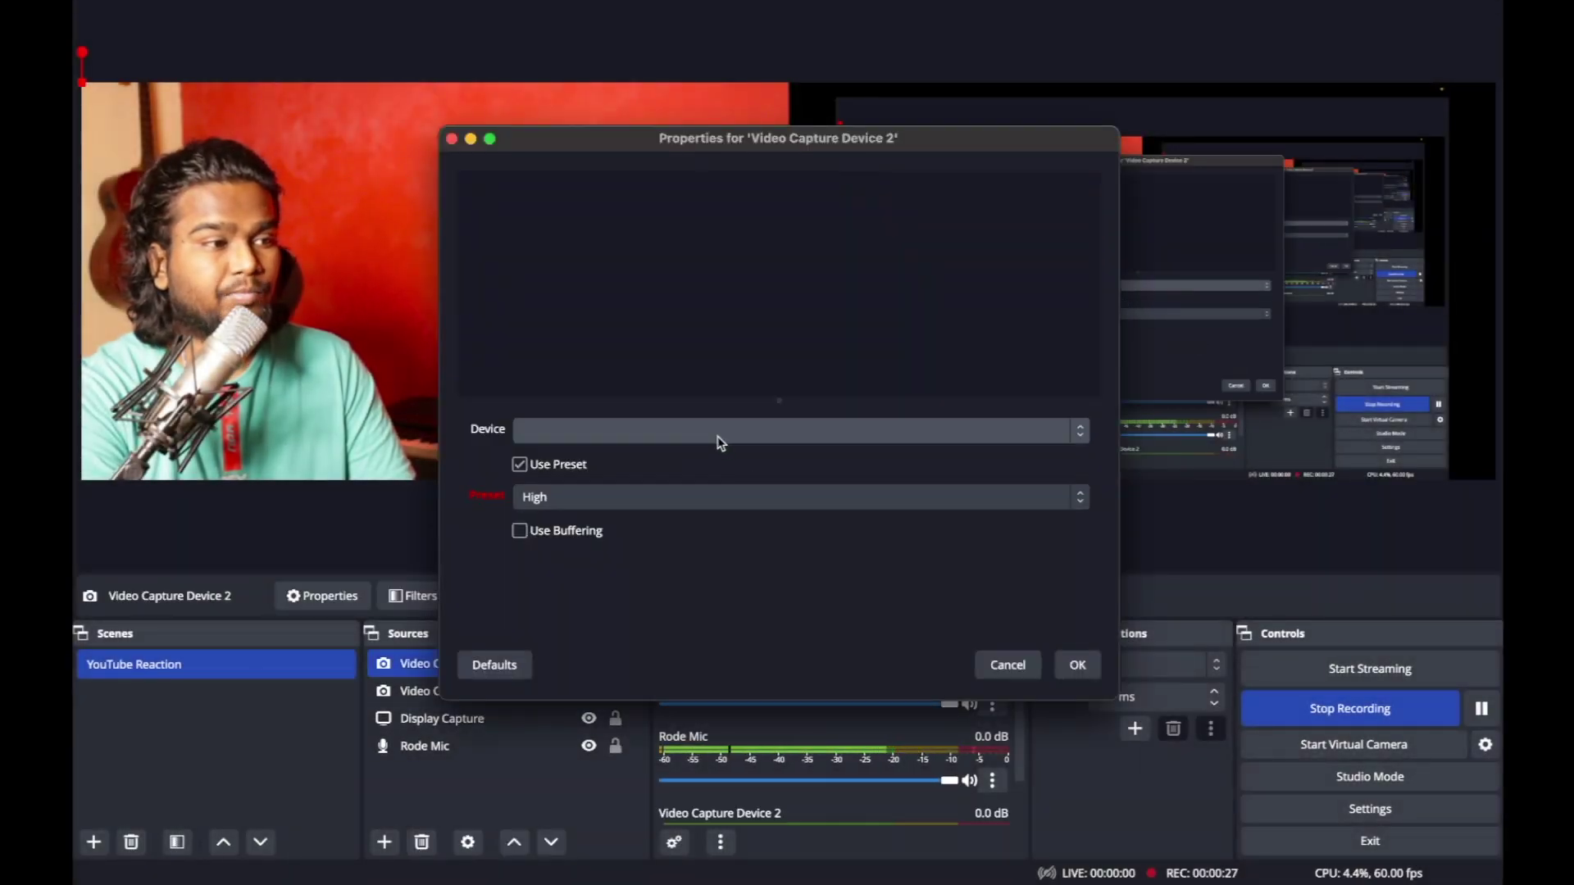
pyautogui.click(720, 443)
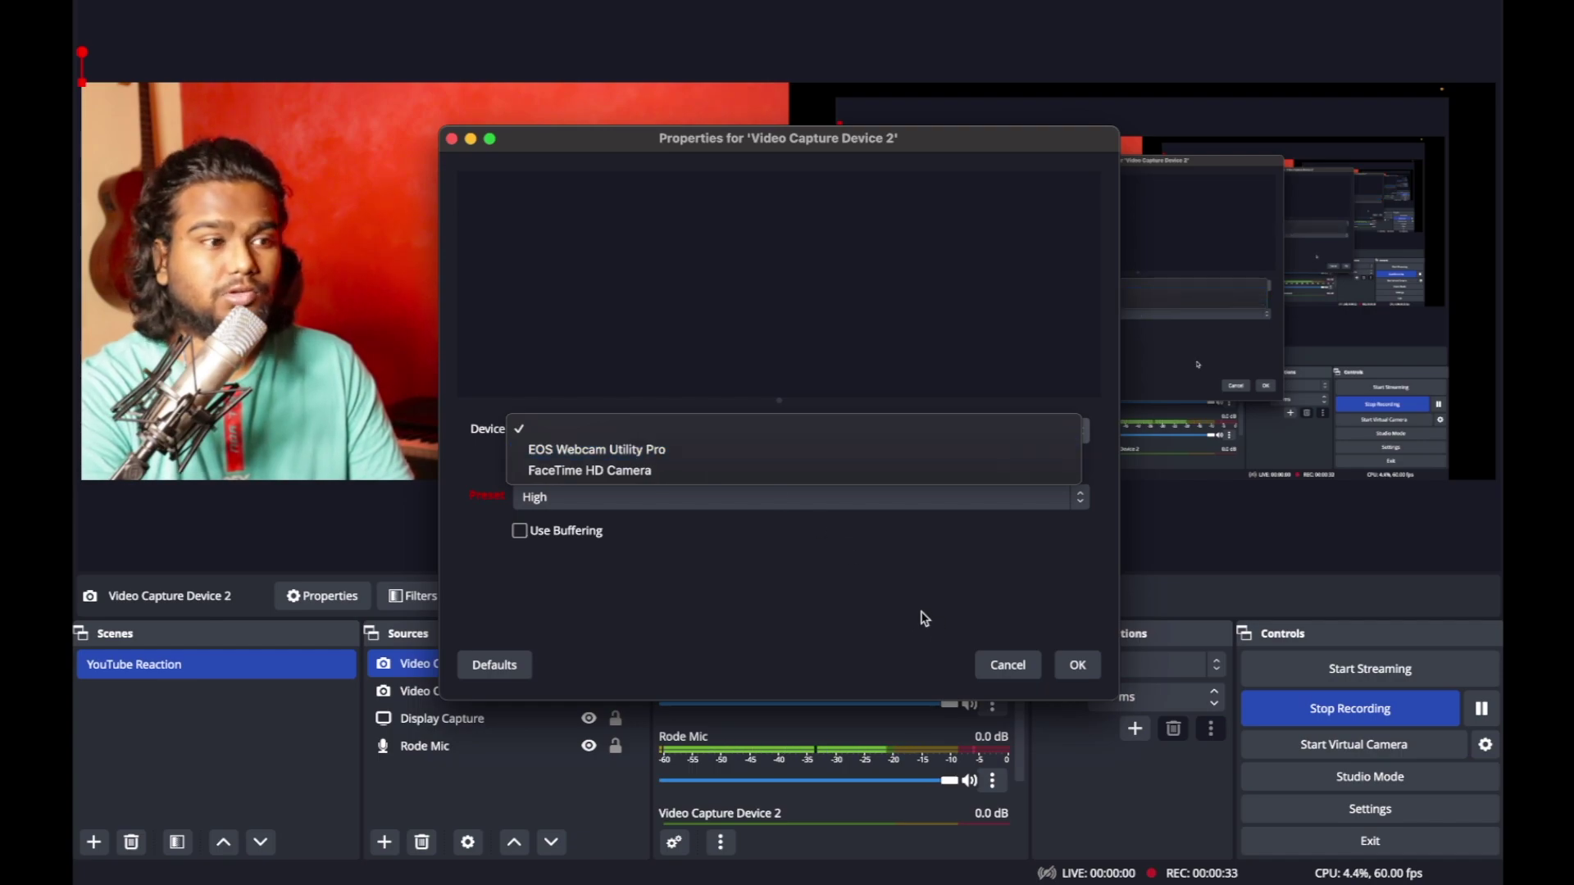
pyautogui.click(1006, 662)
pyautogui.click(1008, 664)
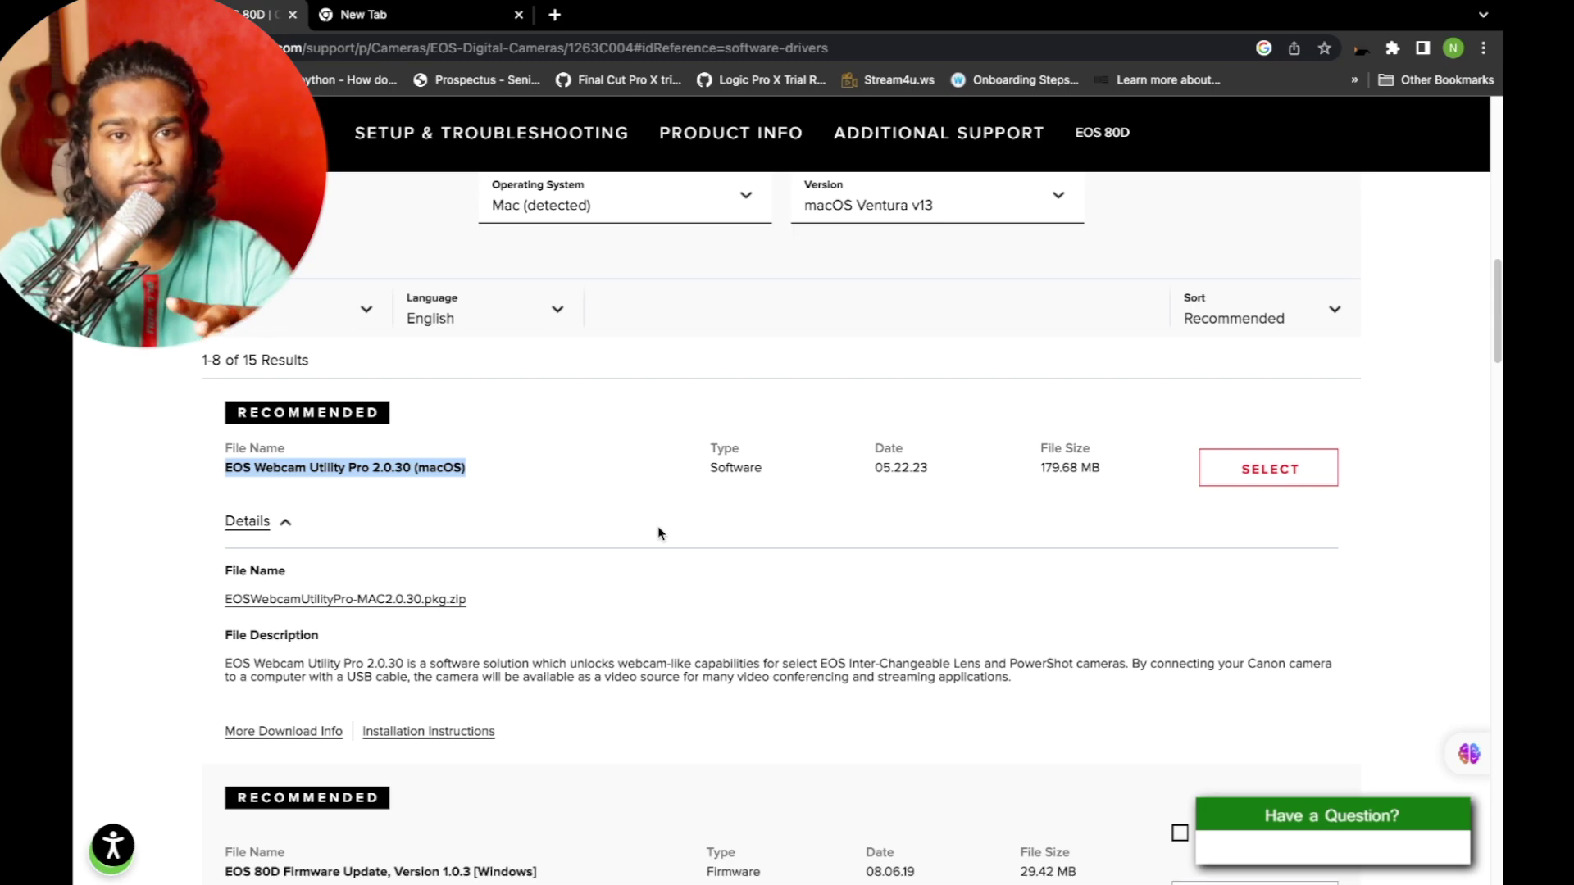
# Scroll through the other EOS 80D macOS downloads, then switch back to OBS Studio
pyautogui.scroll(-10, 659, 533)
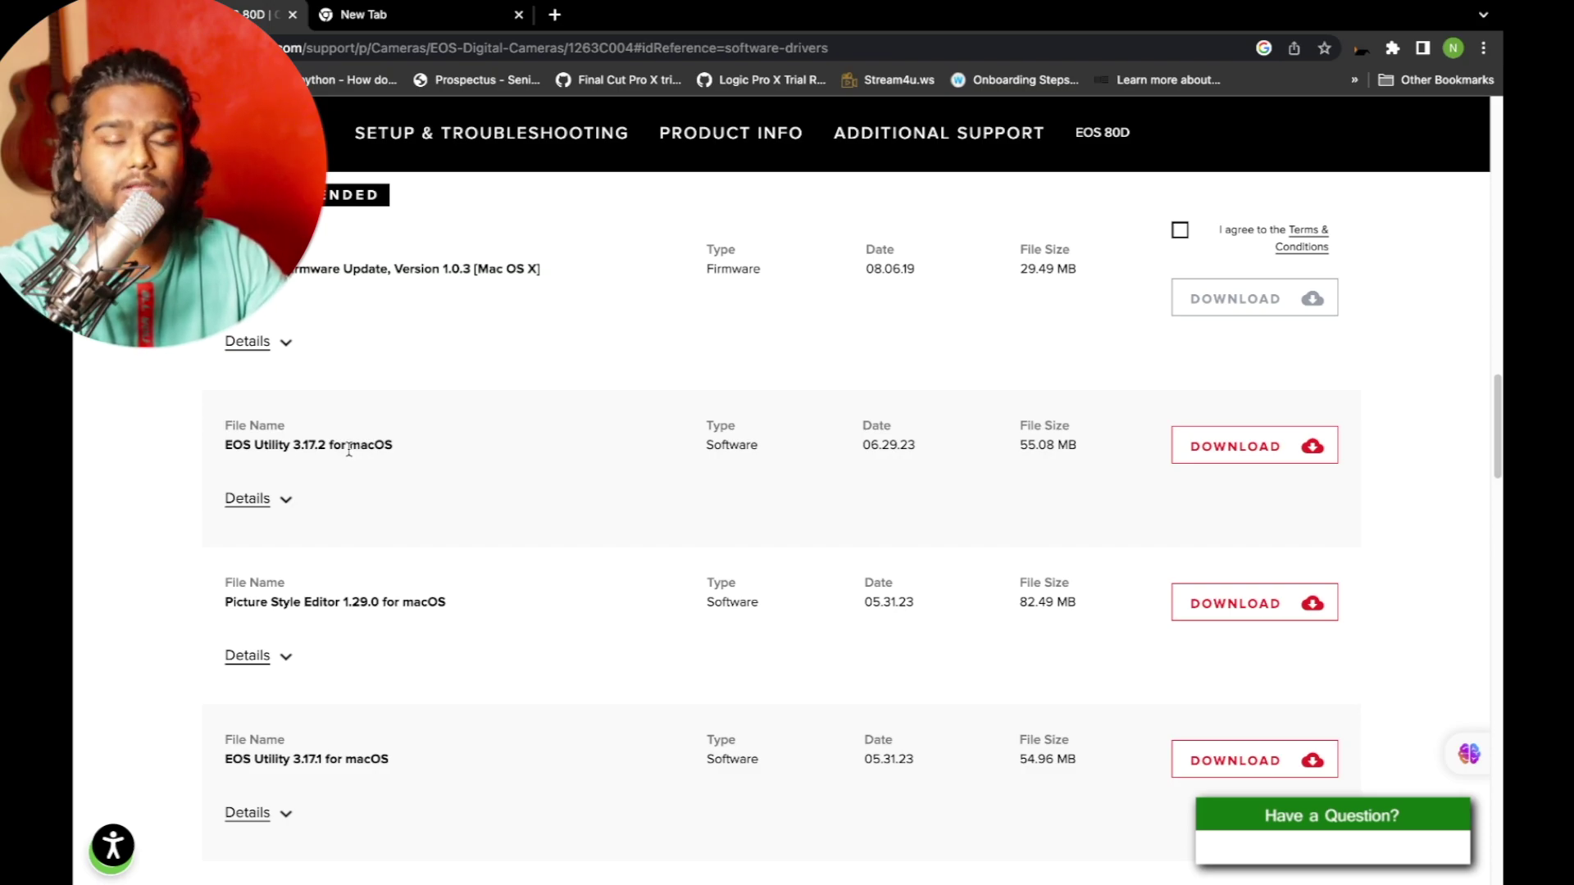
pyautogui.scroll(12, 543, 516)
pyautogui.scroll(-5, 548, 517)
pyautogui.scroll(-1, 549, 518)
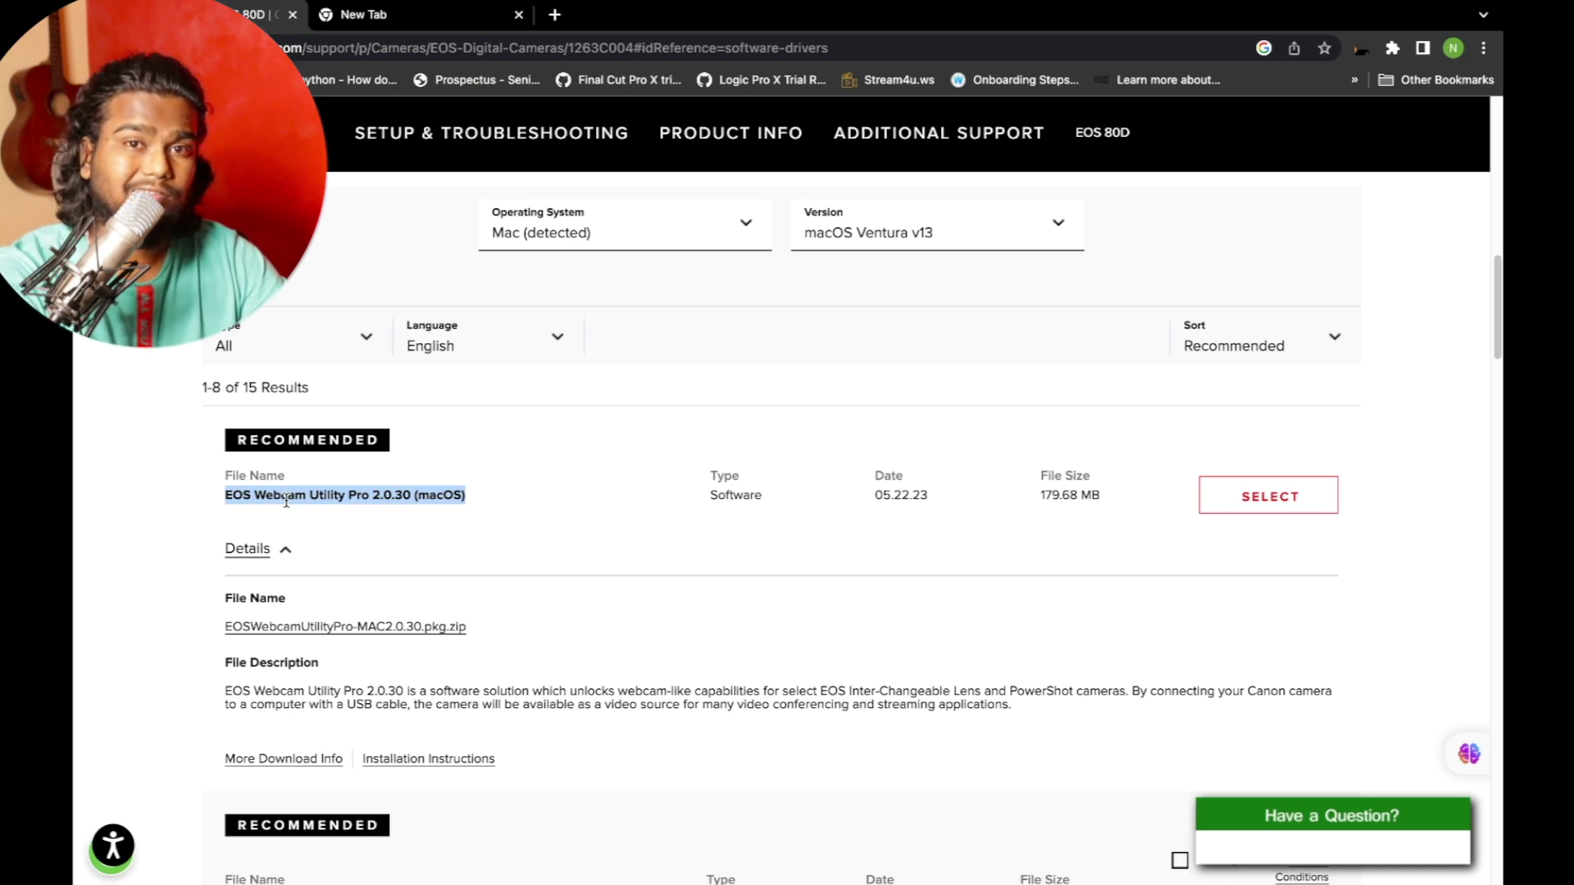
pyautogui.press('super+Tab')
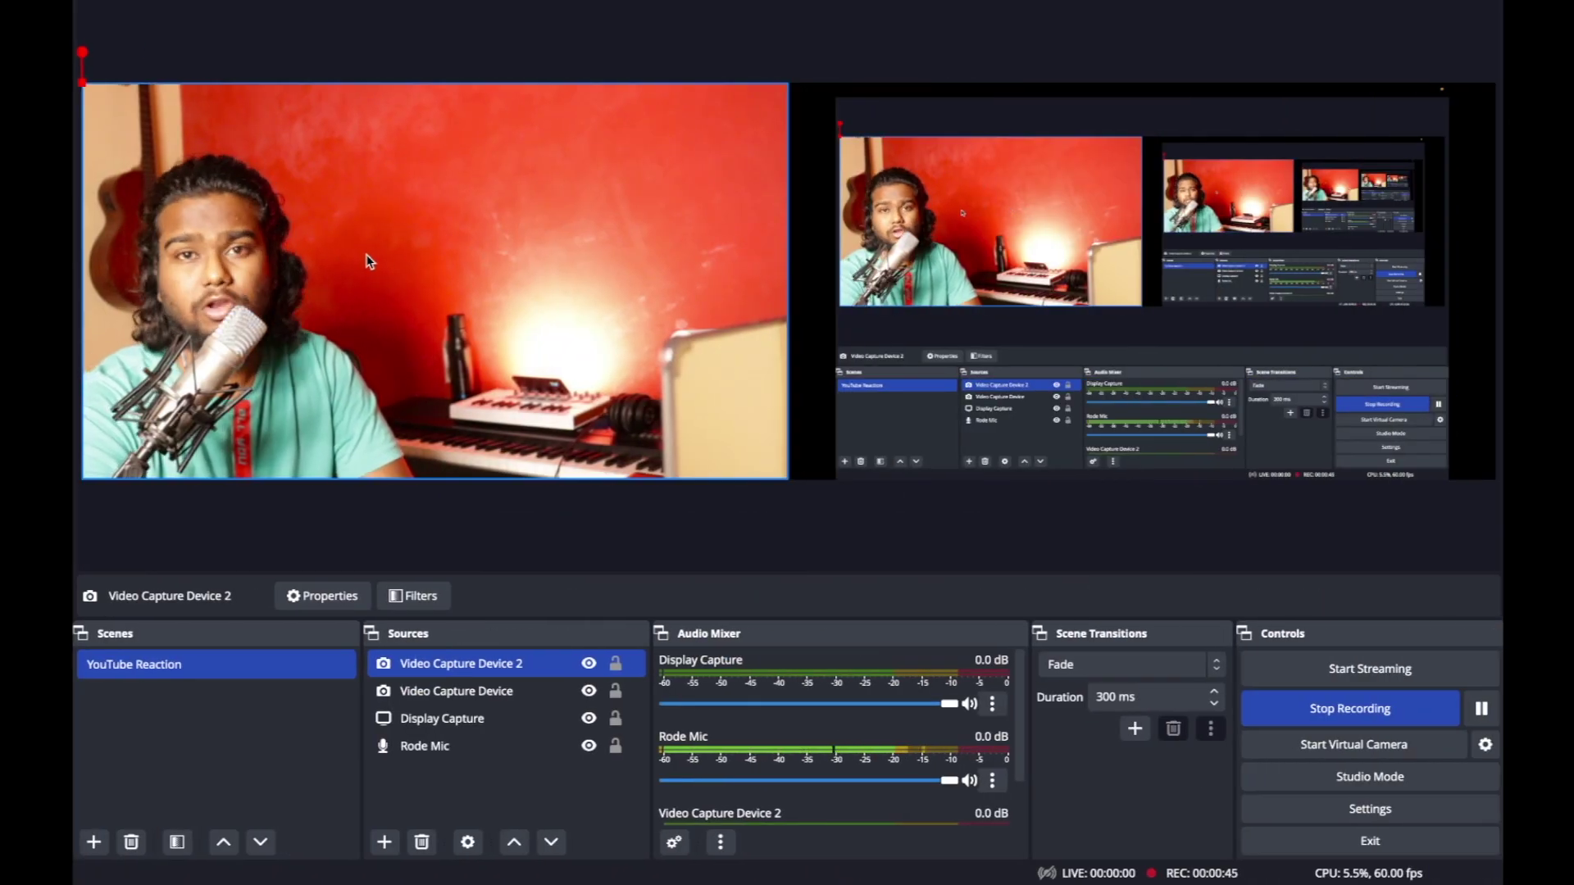
pyautogui.click(376, 42)
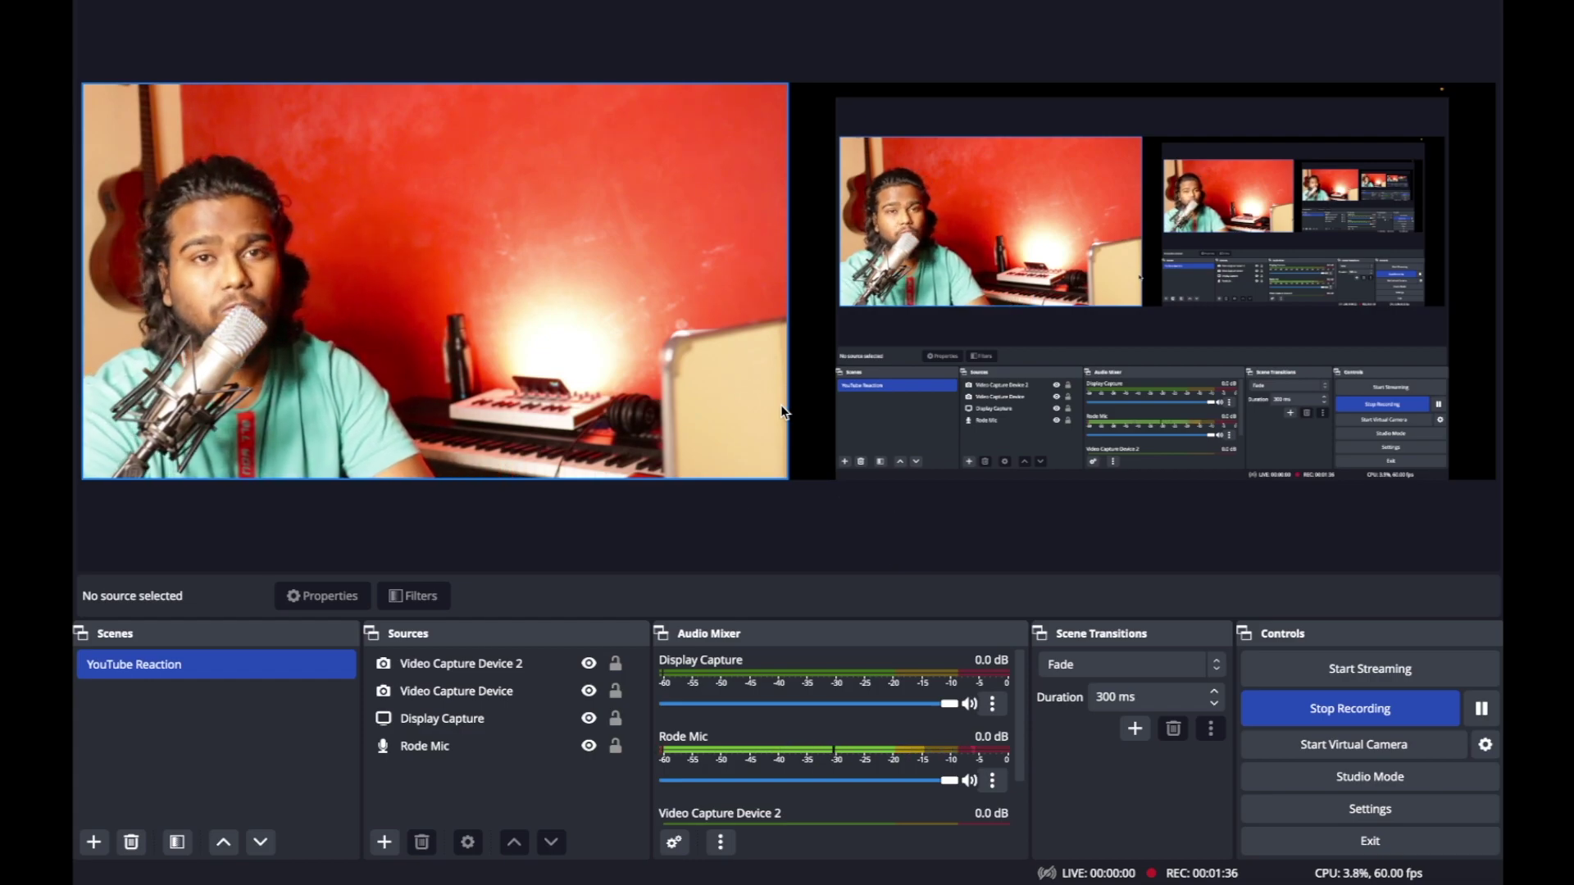
pyautogui.click(1383, 710)
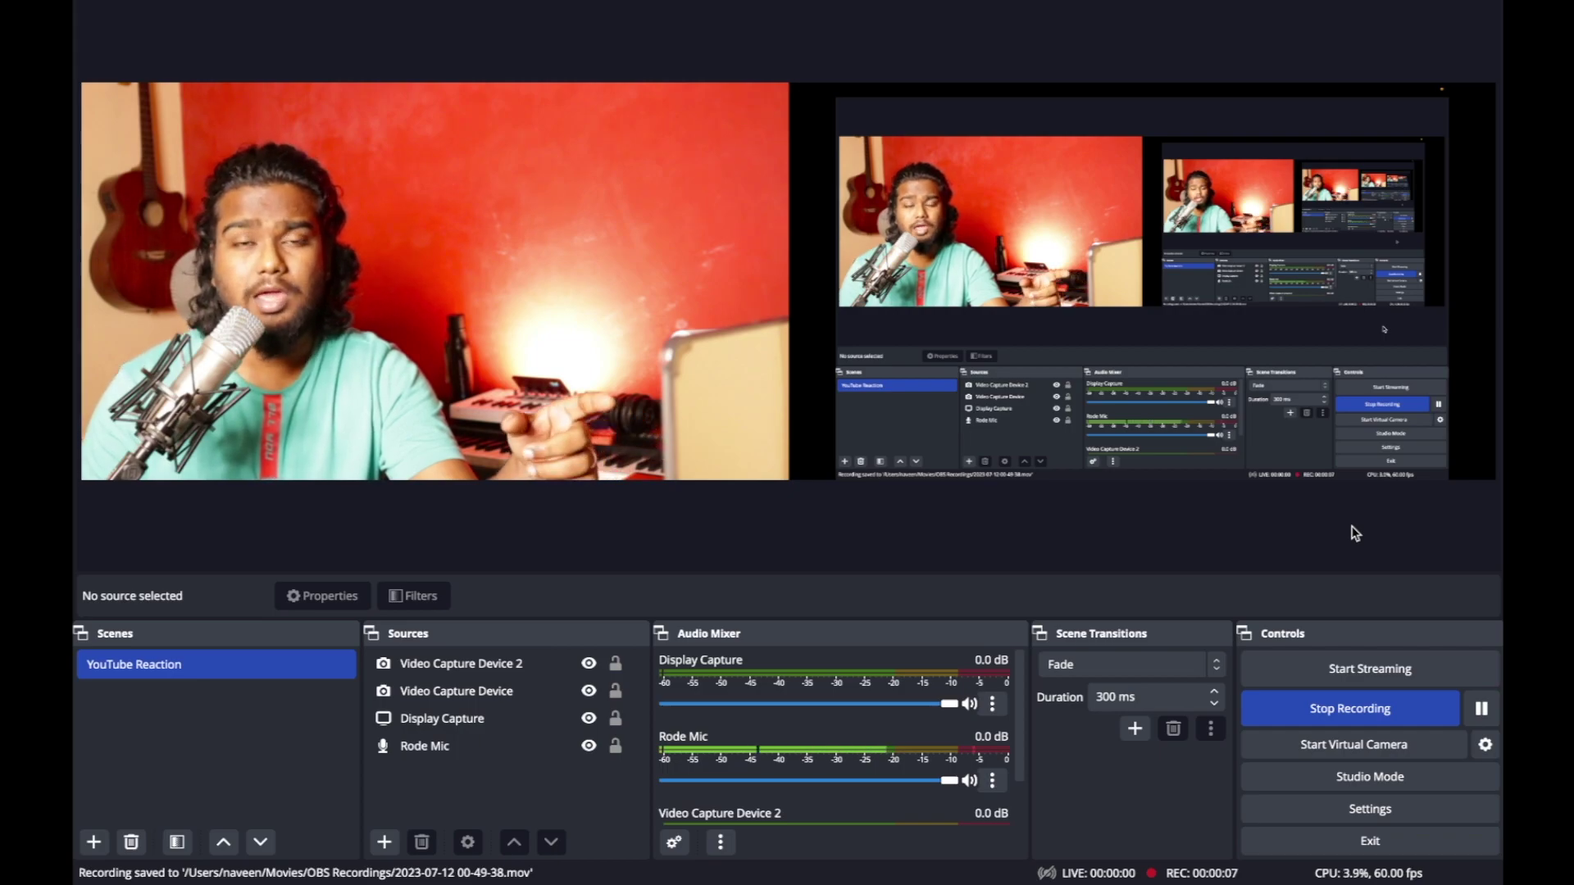
pyautogui.press('super+shift+4')
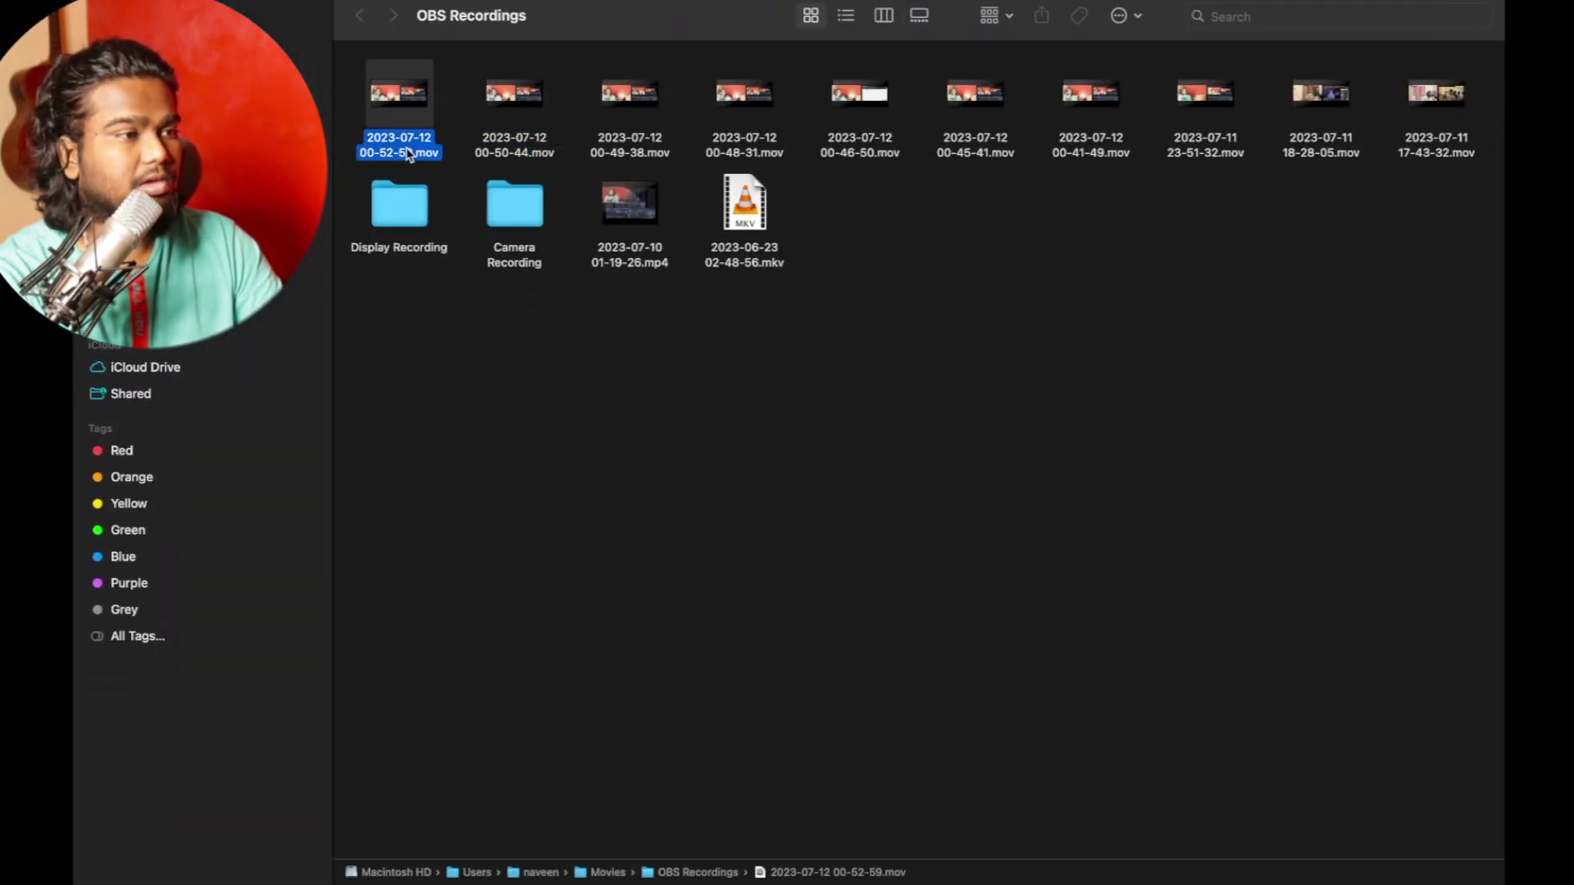
pyautogui.moveTo(402, 154); pyautogui.dragTo(279, 626)
pyautogui.press('super+Tab')
pyautogui.press('super+Tab')
# Replace the timeline gap with the recording and detach its audio
pyautogui.click(287, 632)
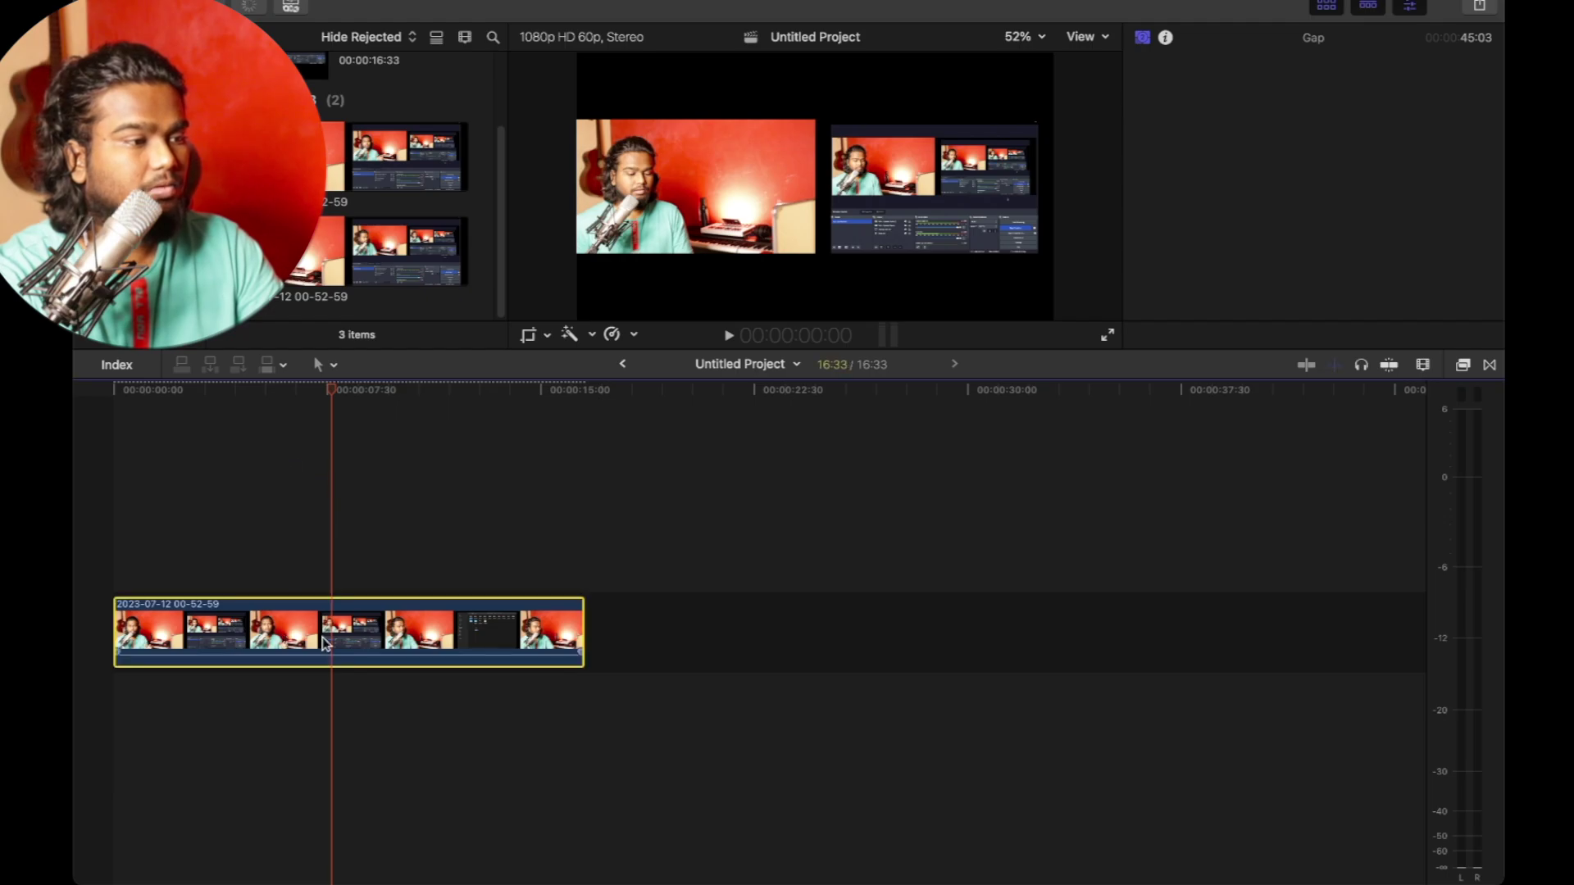
pyautogui.click(284, 392)
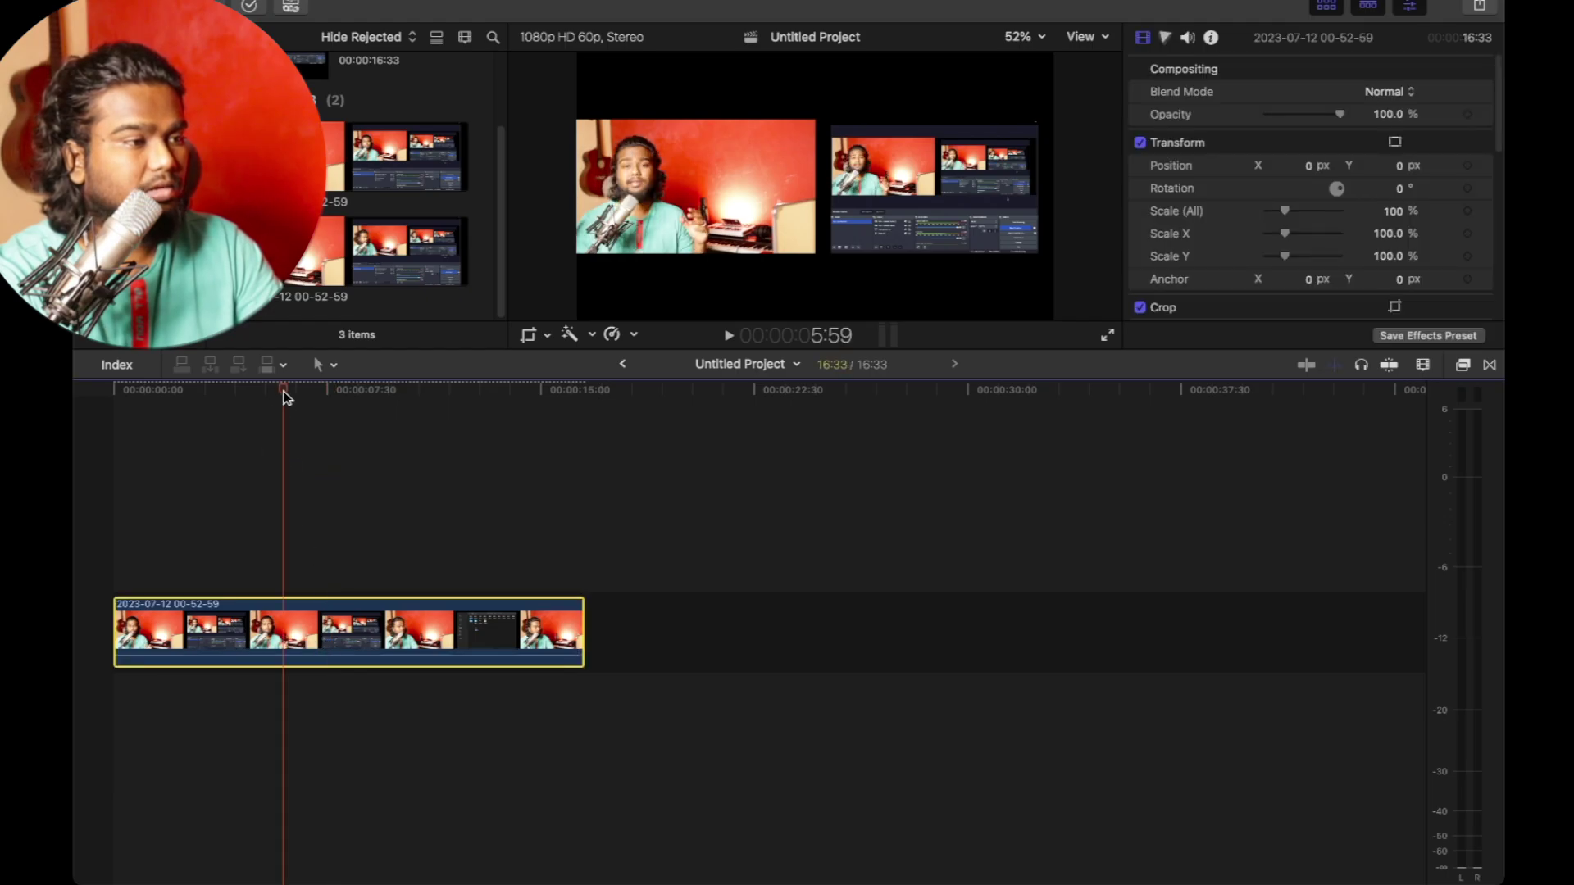
pyautogui.rightClick(366, 627)
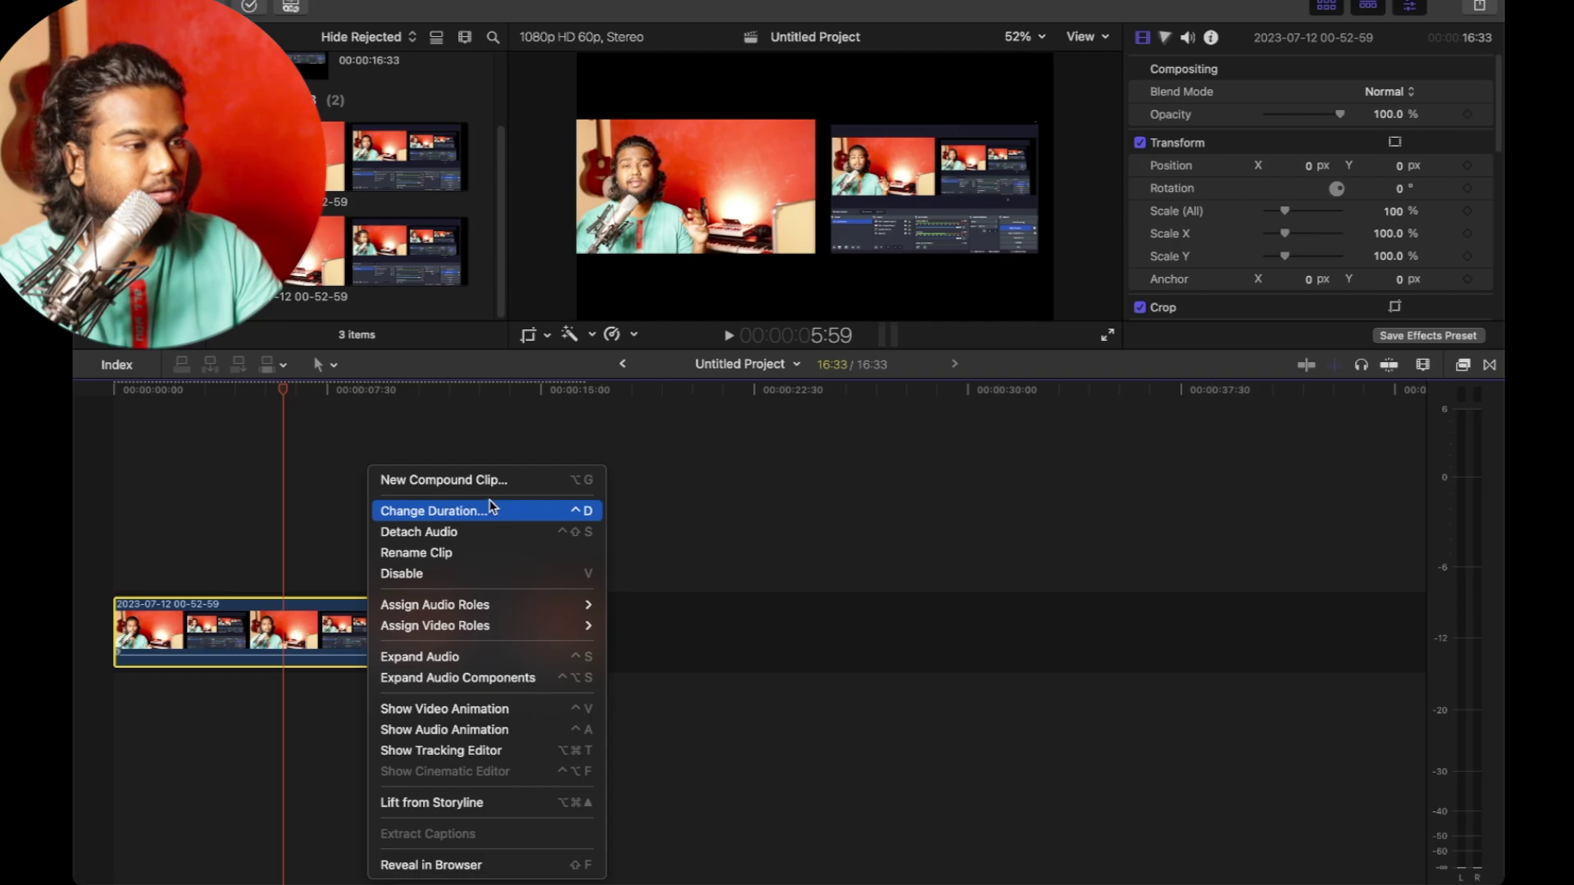
pyautogui.click(479, 531)
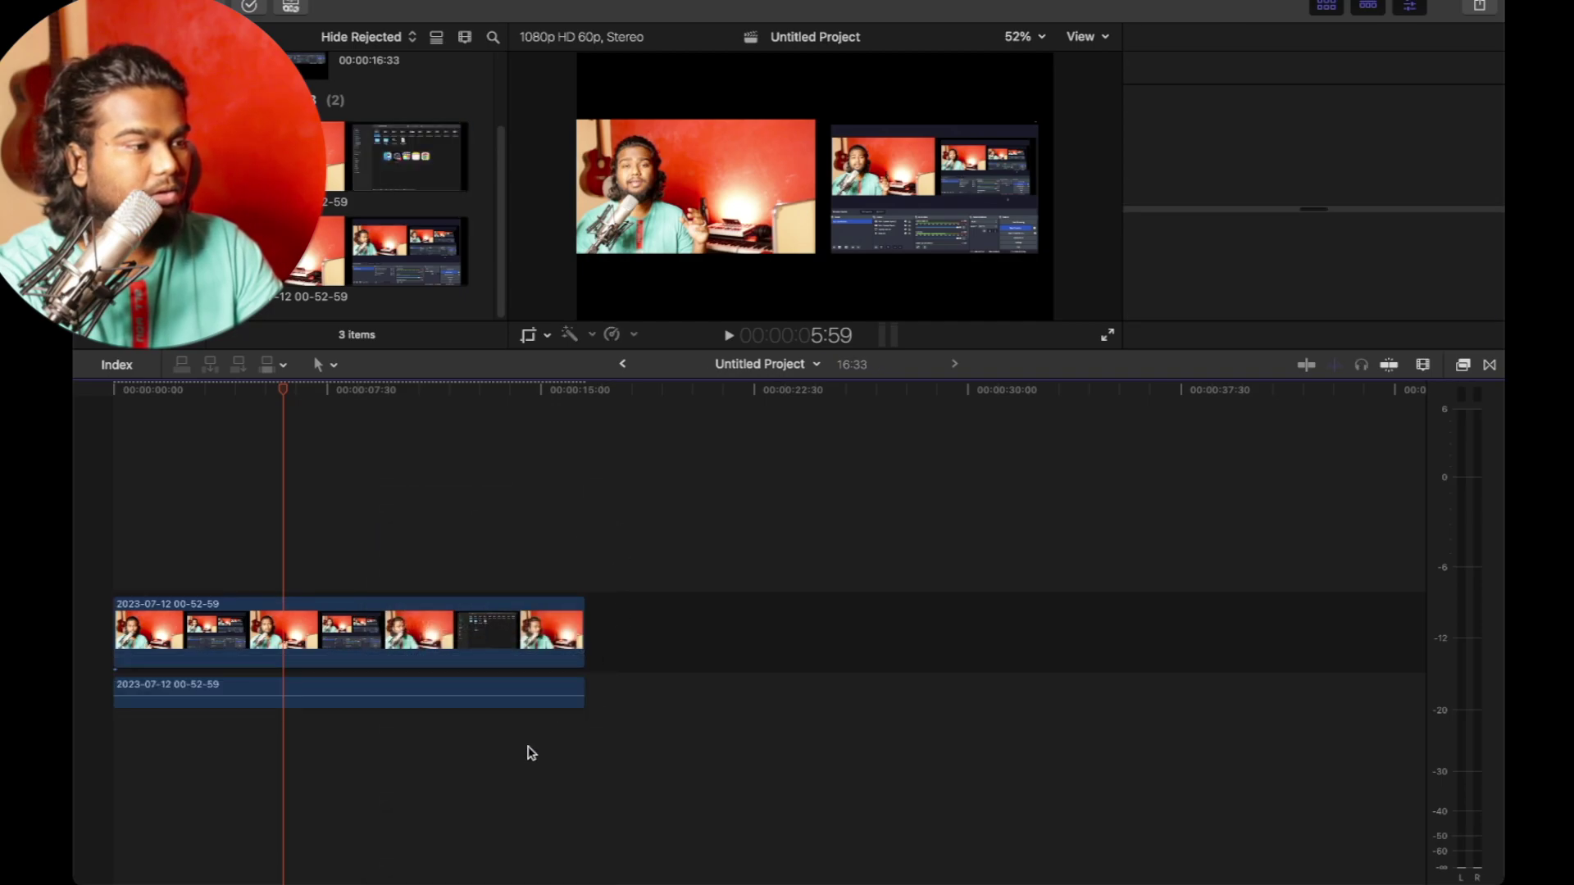
# Enable the Dialogue-2 channel of the detached audio in the Inspector
pyautogui.click(529, 752)
pyautogui.click(414, 696)
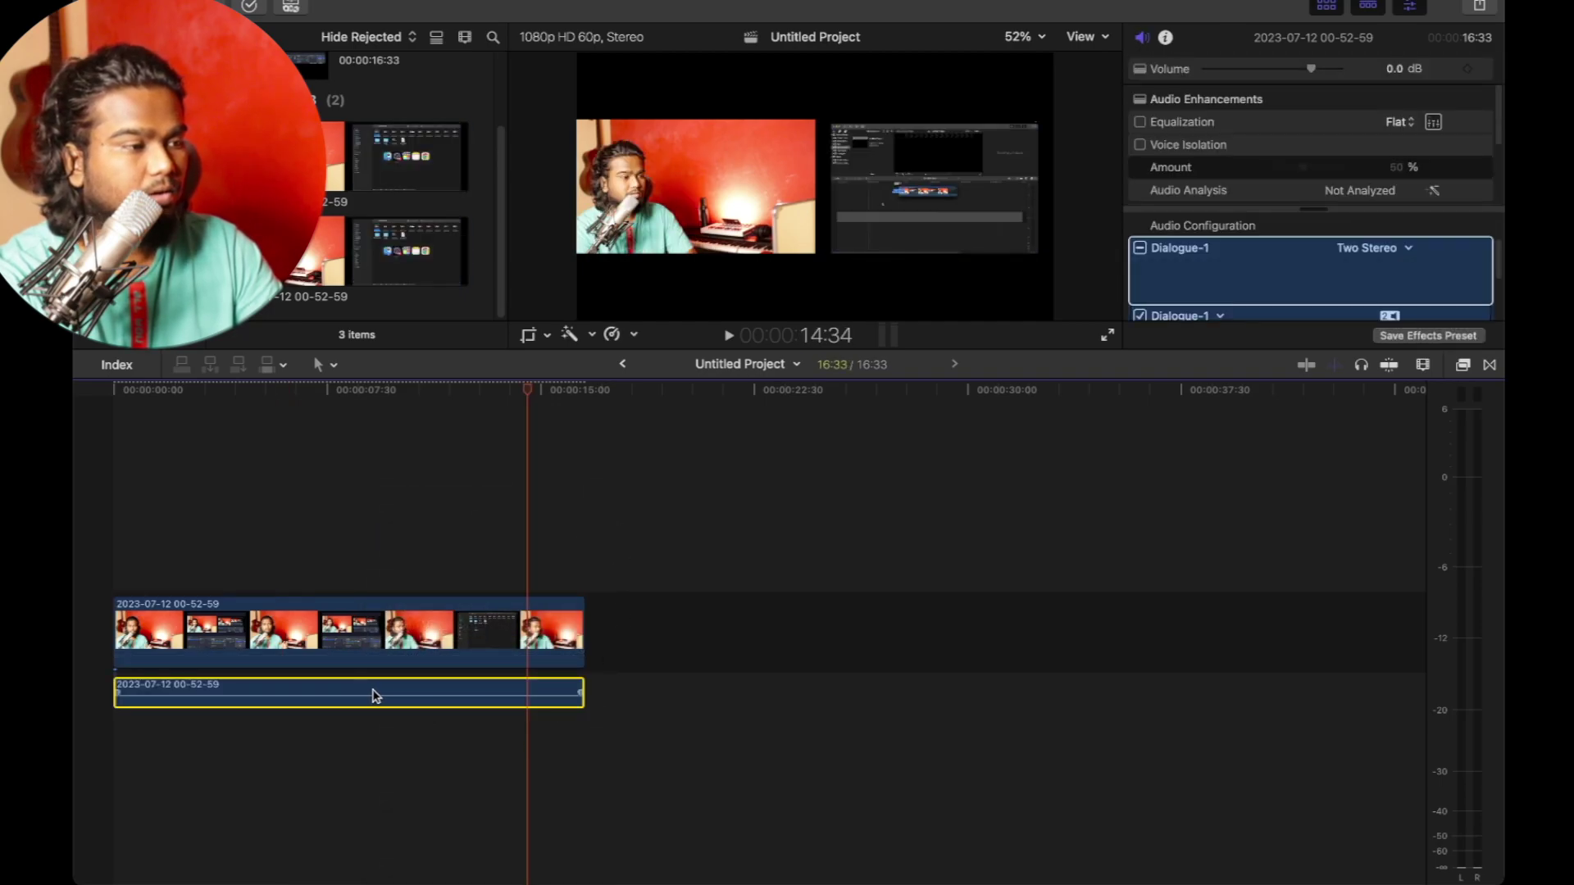
pyautogui.click(1230, 295)
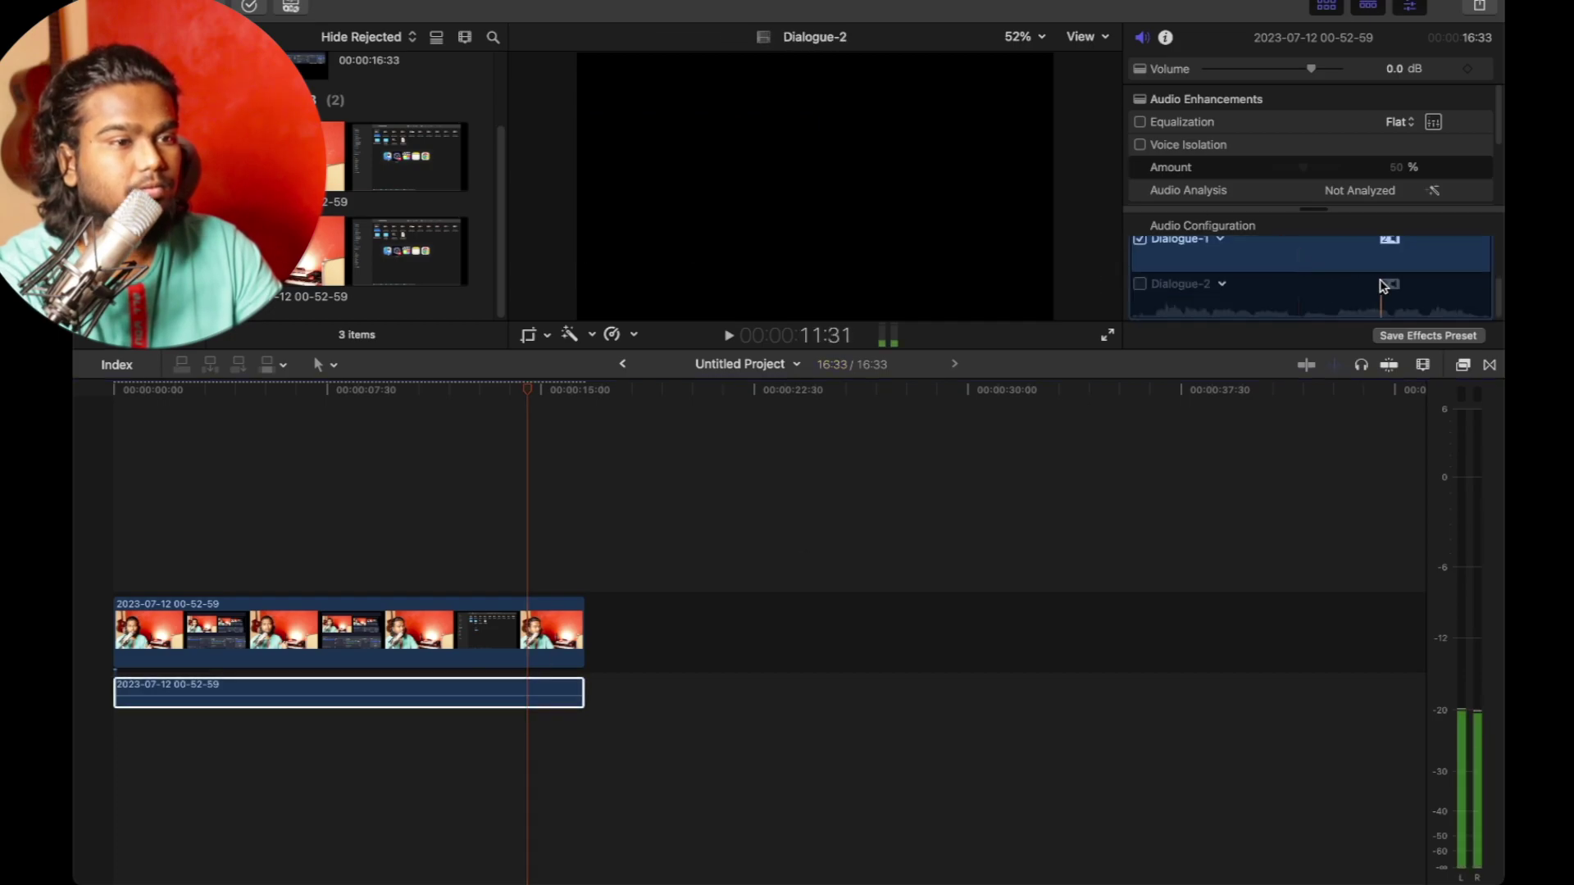
pyautogui.scroll(-2, 1311, 282)
pyautogui.click(1181, 298)
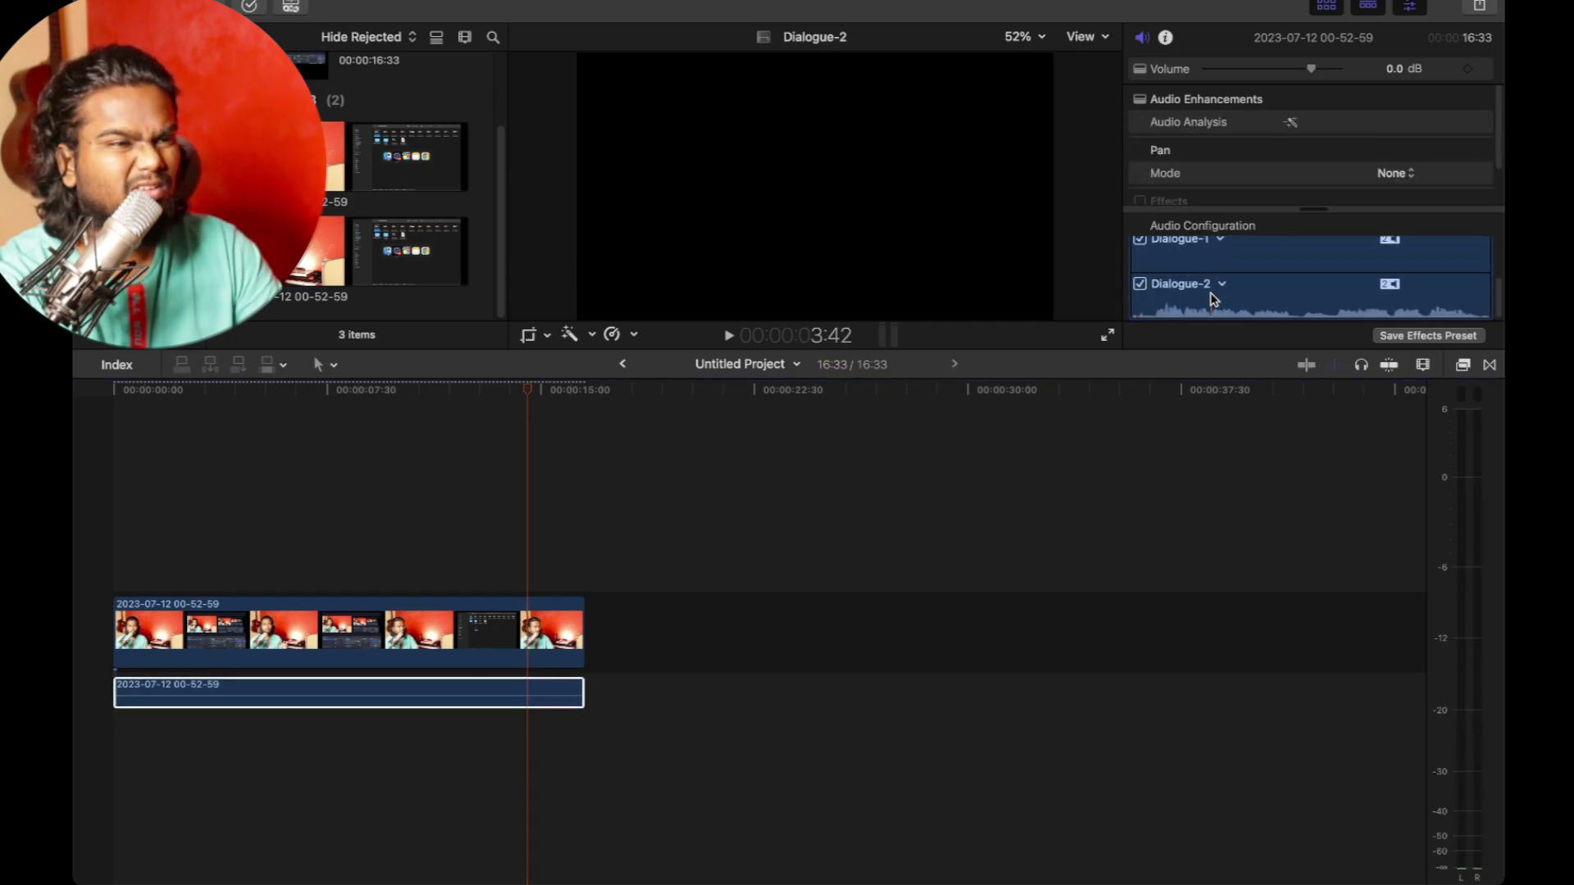
pyautogui.scroll(2, 1348, 296)
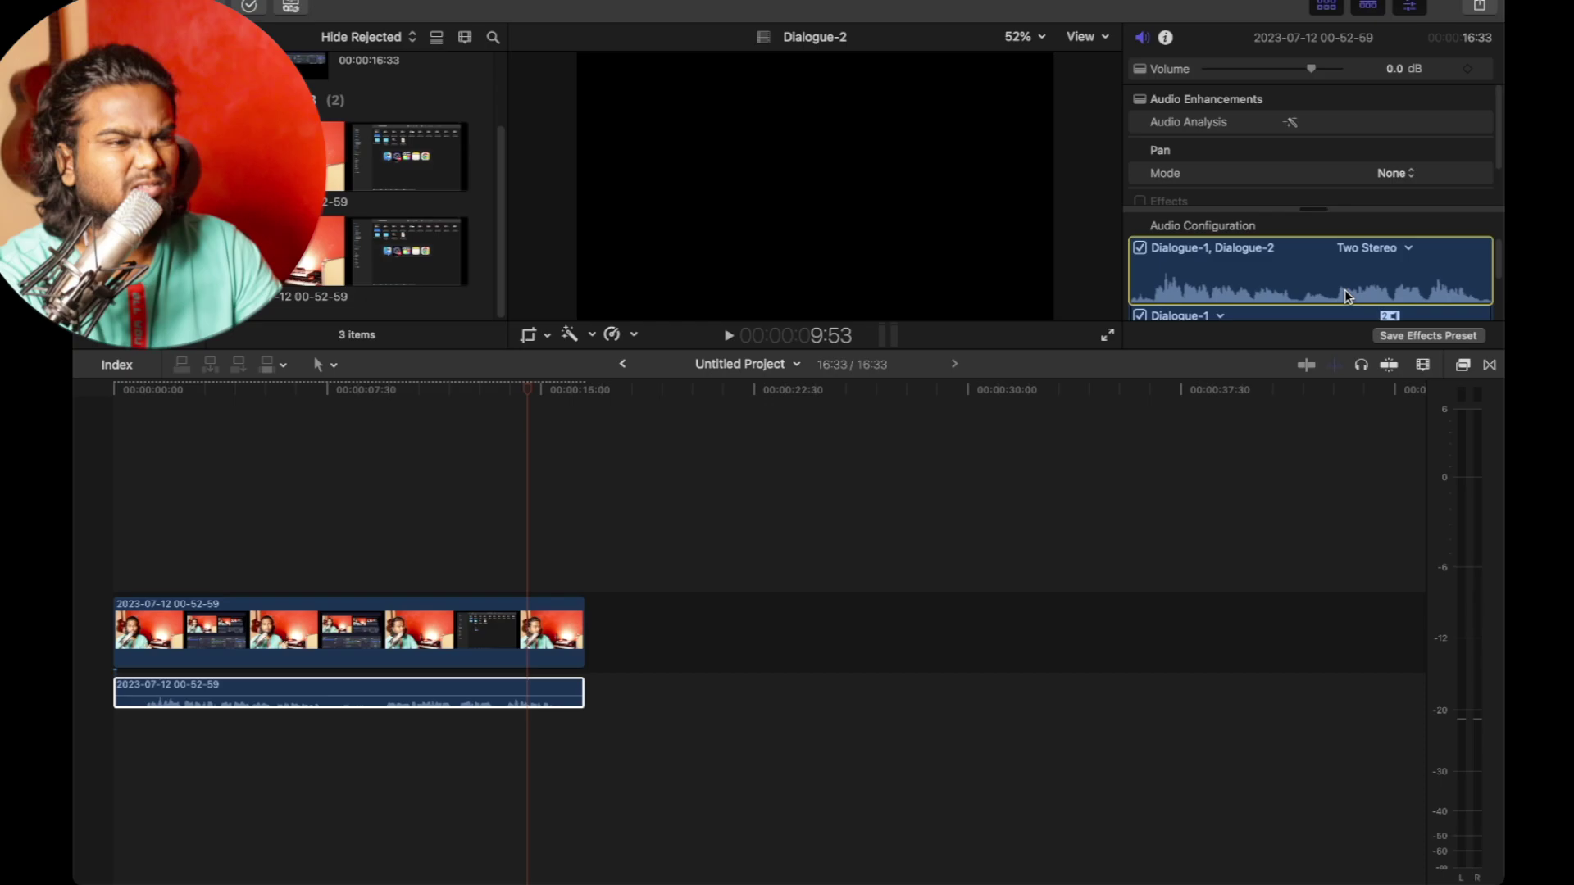
pyautogui.click(1348, 295)
pyautogui.scroll(-2, 1349, 283)
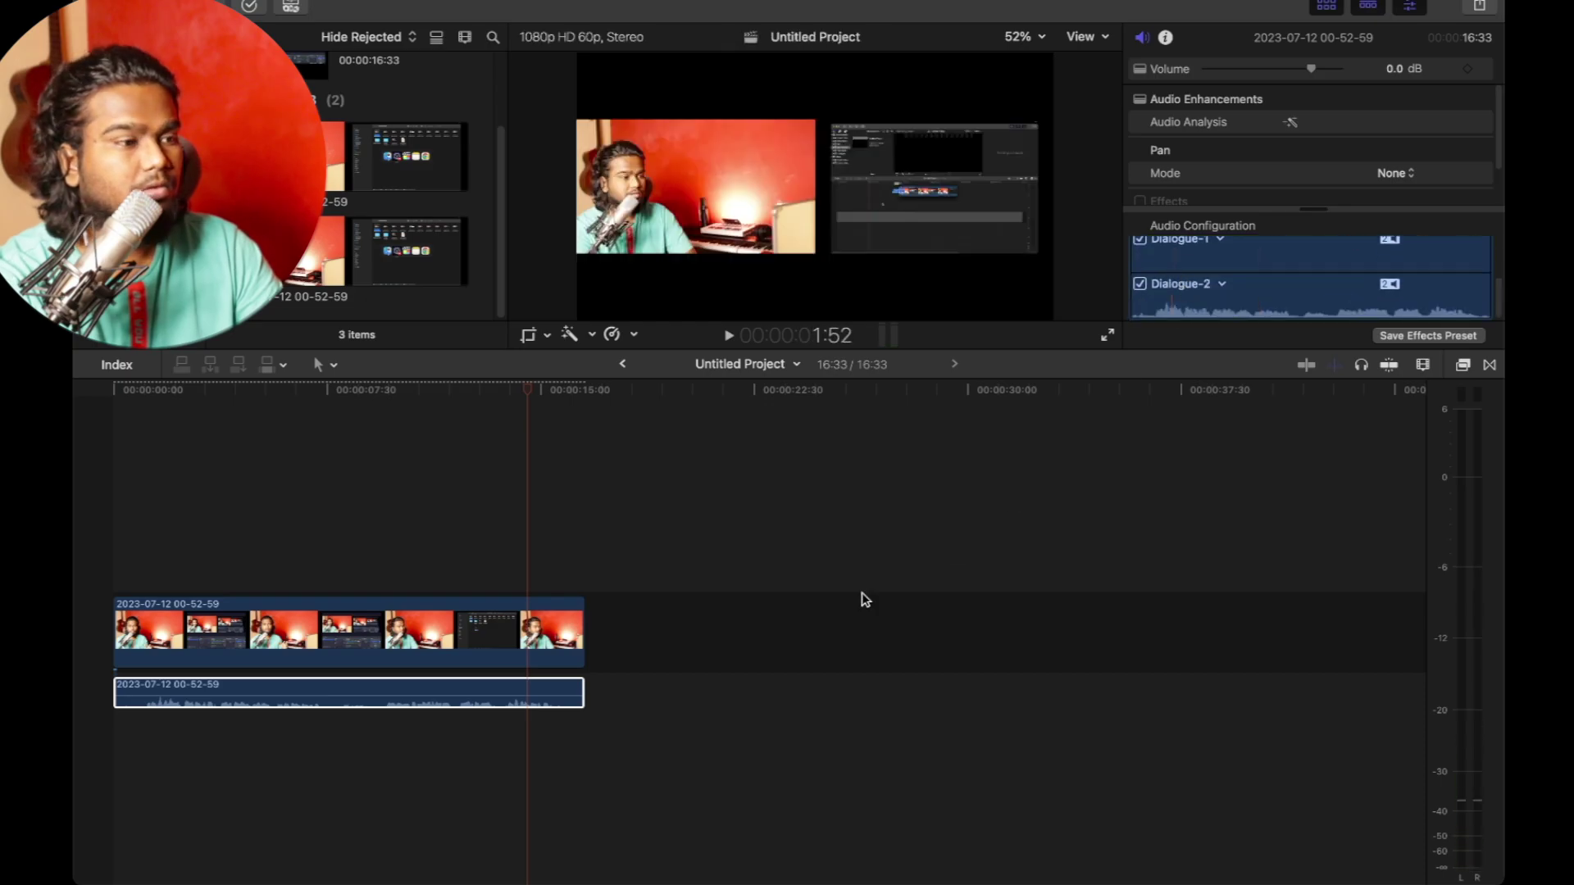
# Expand the audio into separate Dialogue-1 and Dialogue-2 component lanes
pyautogui.rightClick(518, 692)
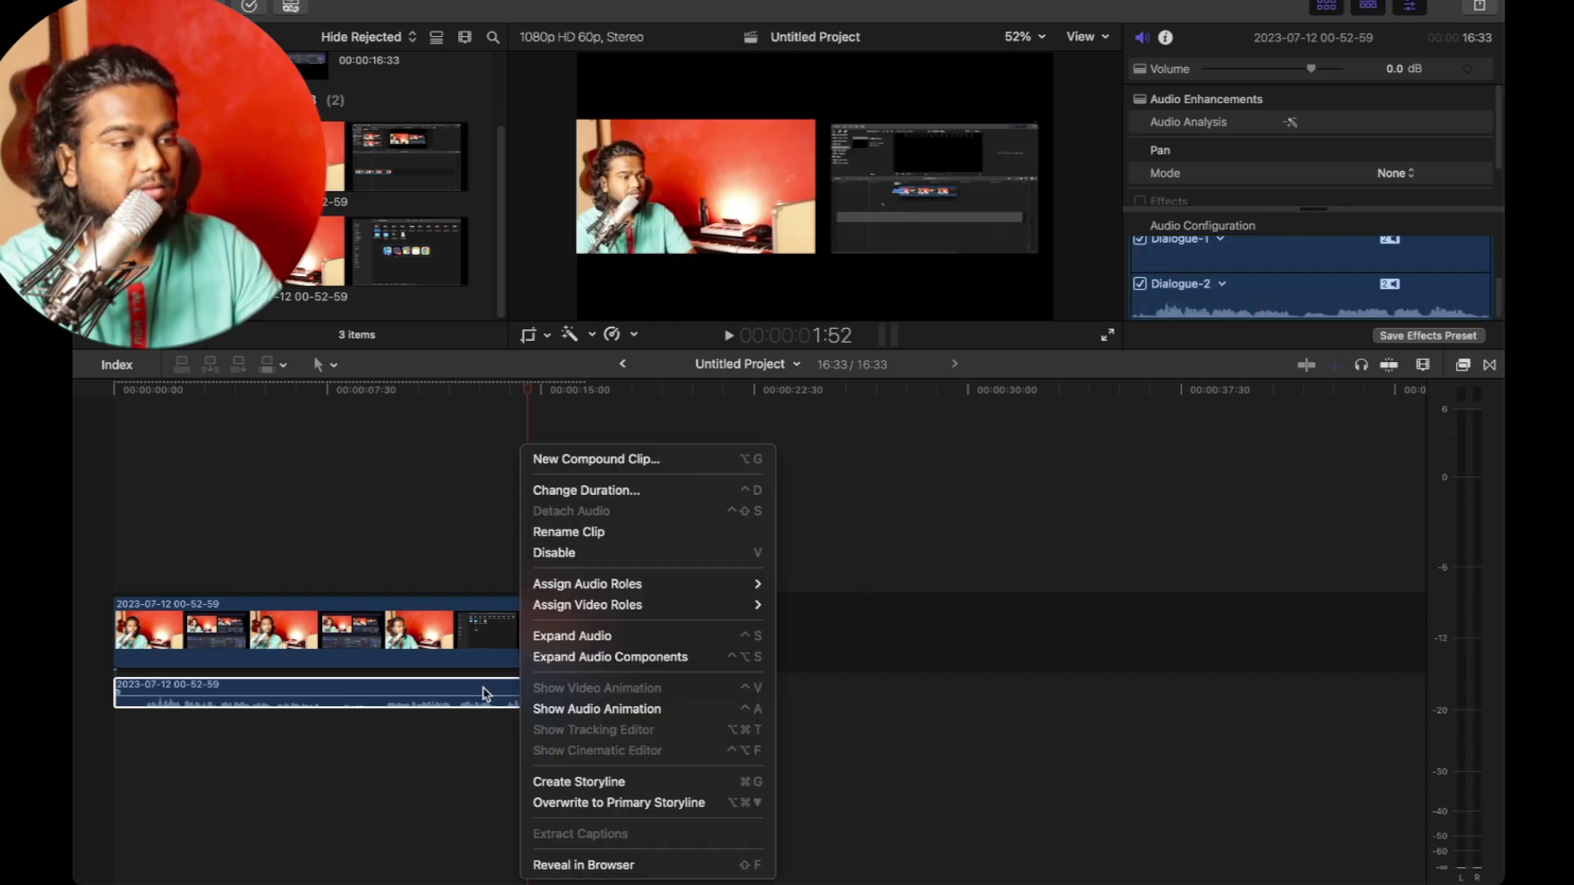
pyautogui.click(662, 658)
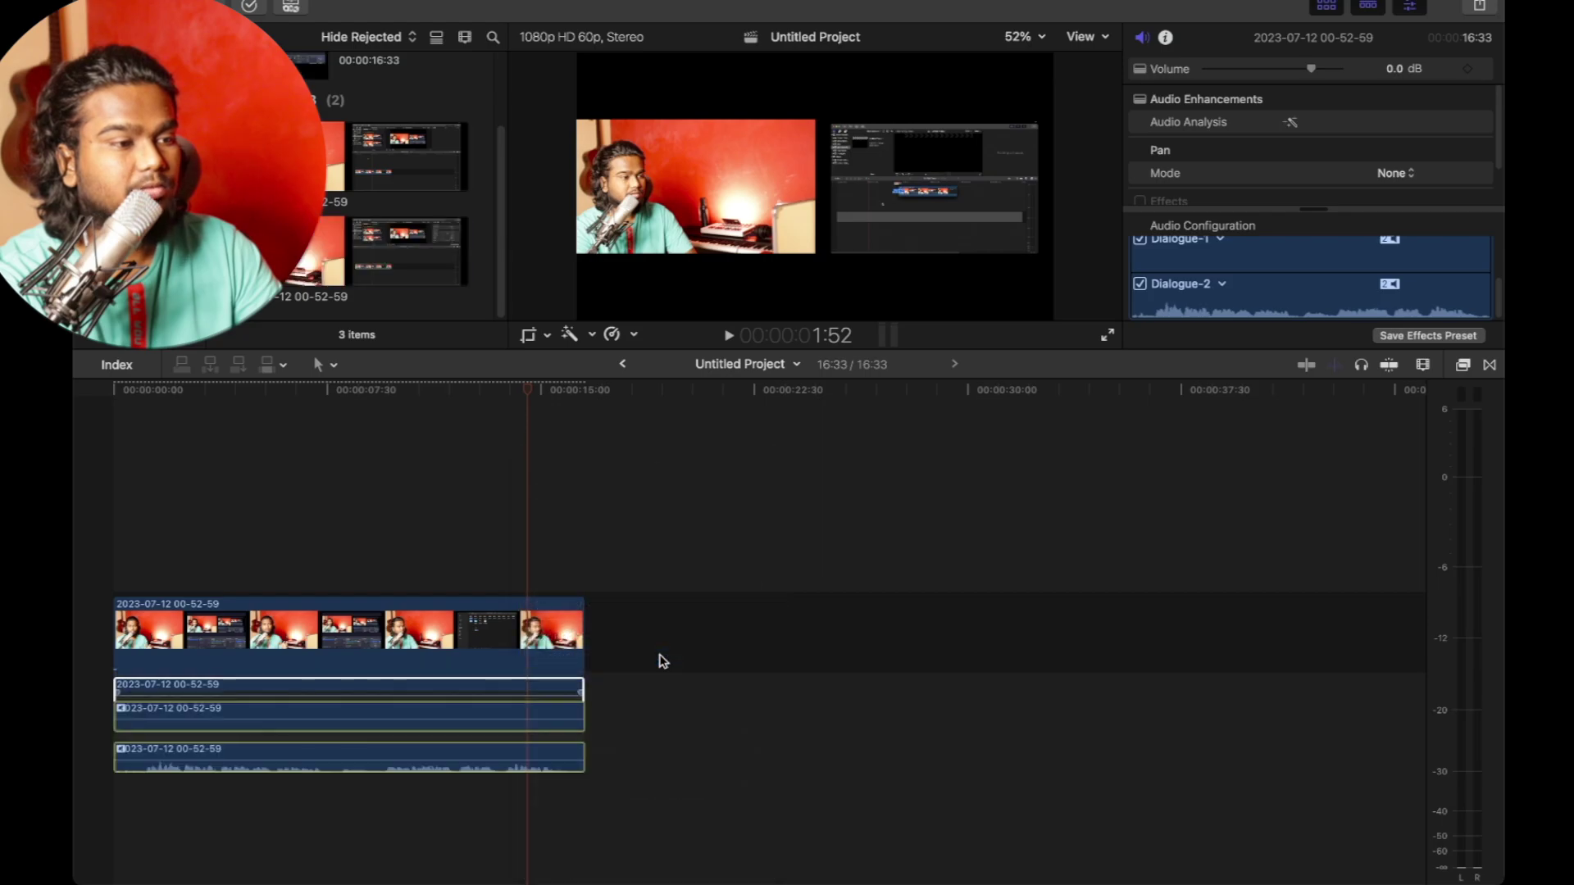
pyautogui.click(757, 762)
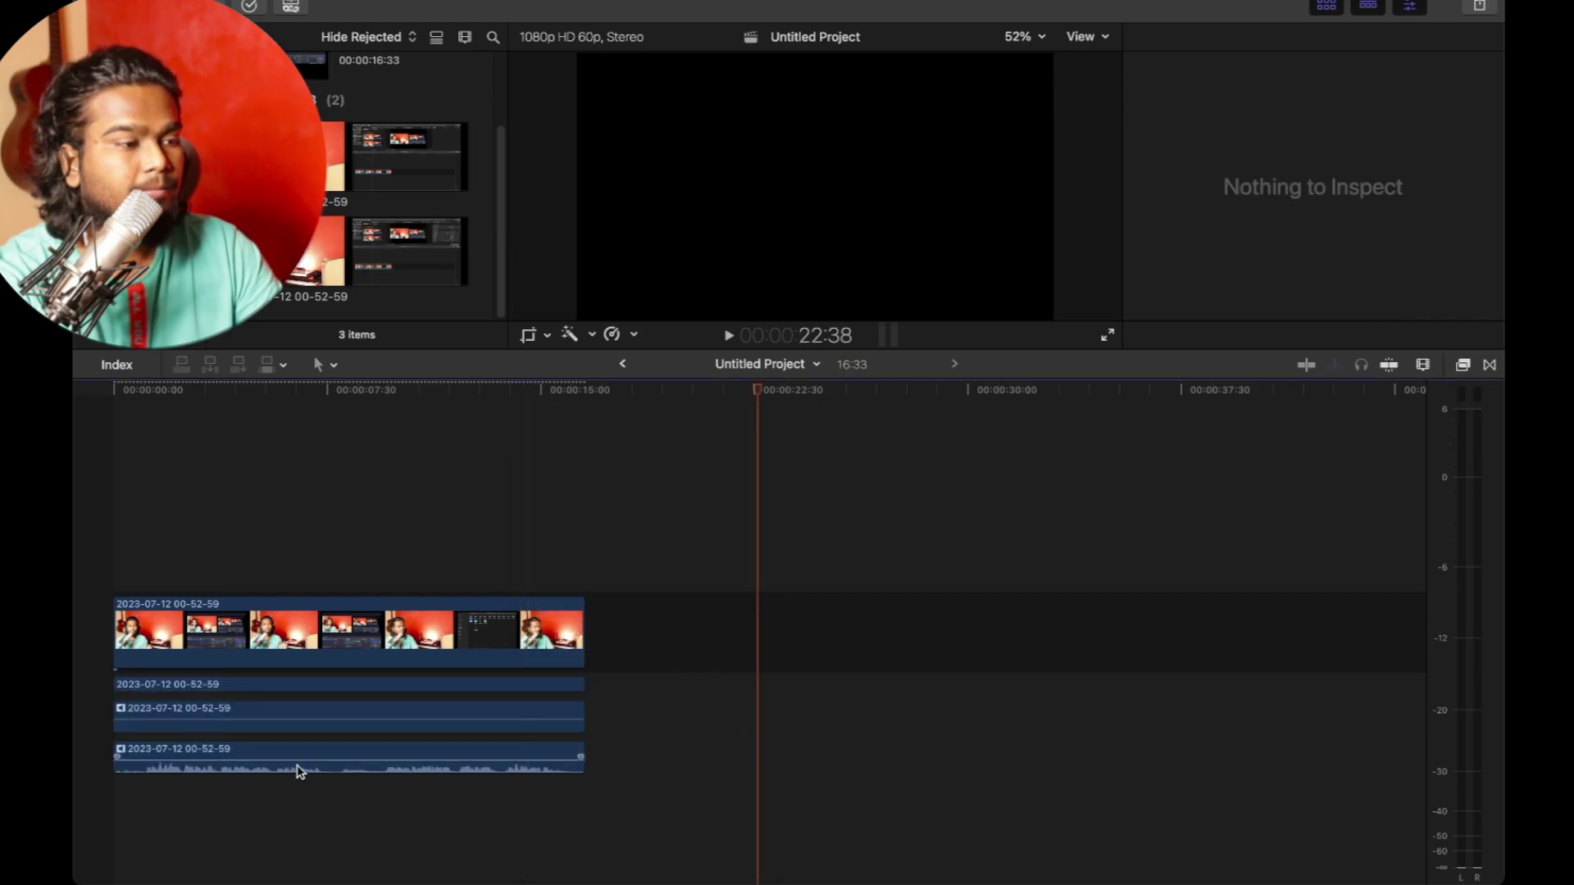
pyautogui.click(347, 711)
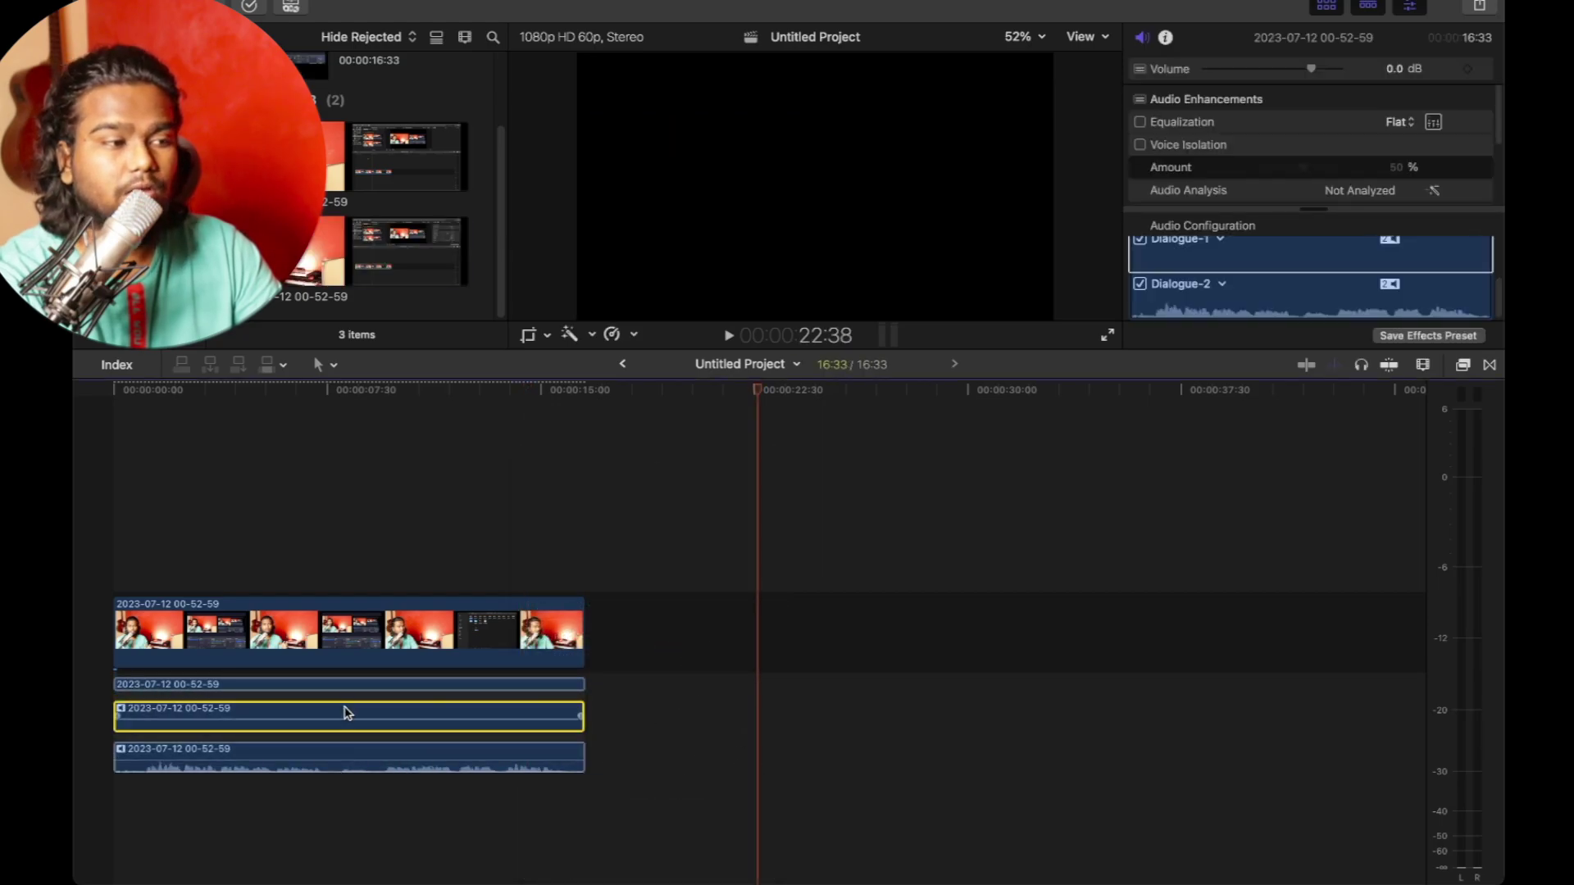
# Check the Dialogue-1 lane's volume and play back from about 9 seconds
pyautogui.press('super+Tab')
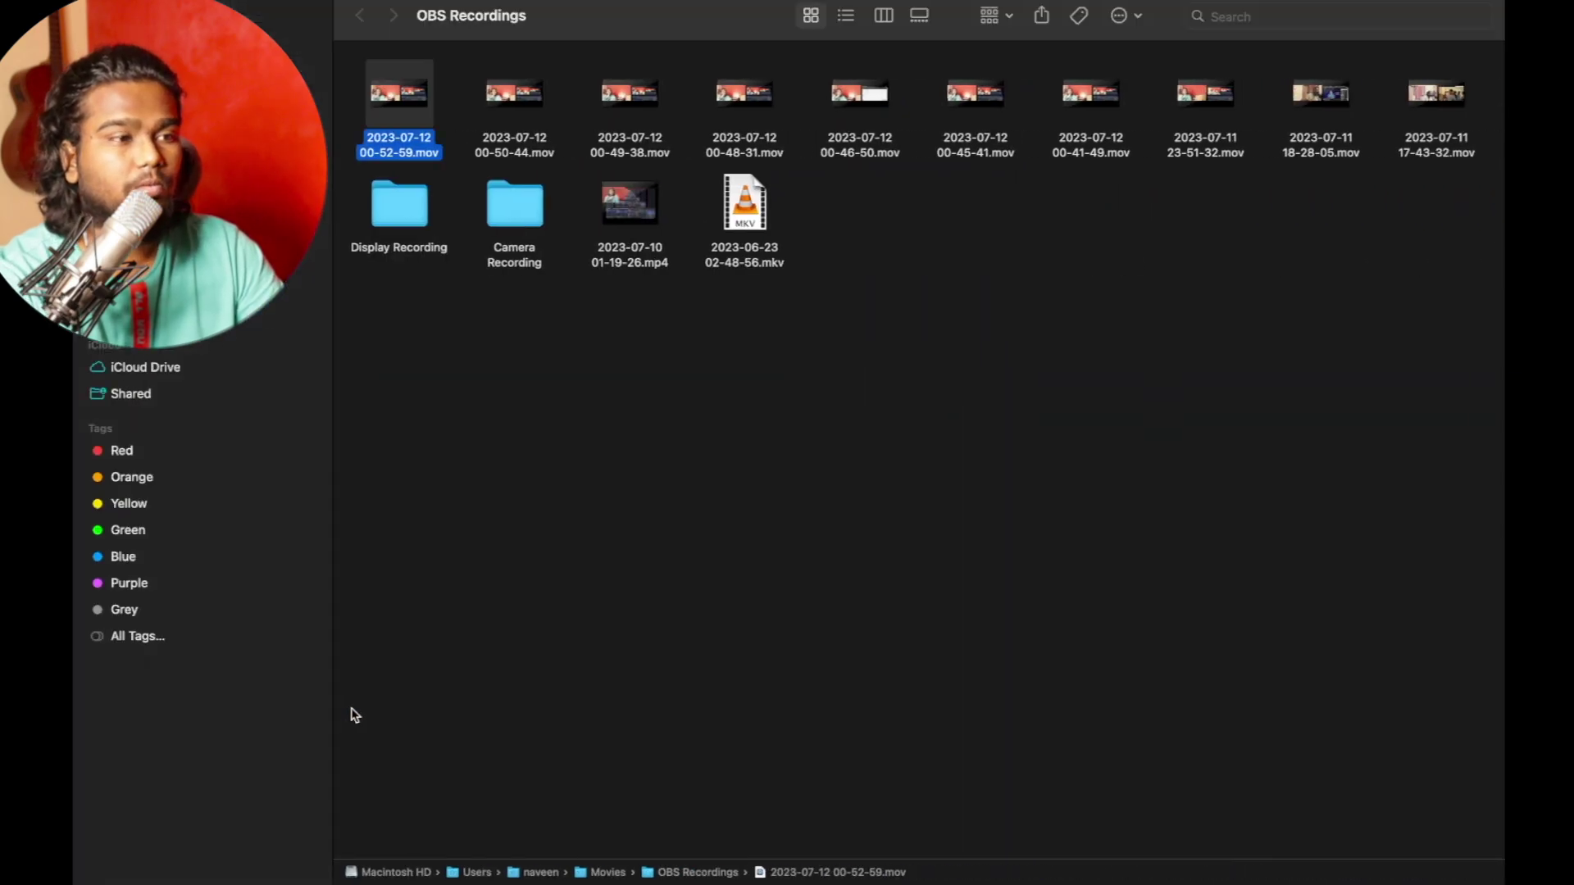
pyautogui.press('super+Tab')
pyautogui.press('super+Tab')
pyautogui.press('super+Tab')
pyautogui.press('super+Tab')
pyautogui.press('super+Tab')
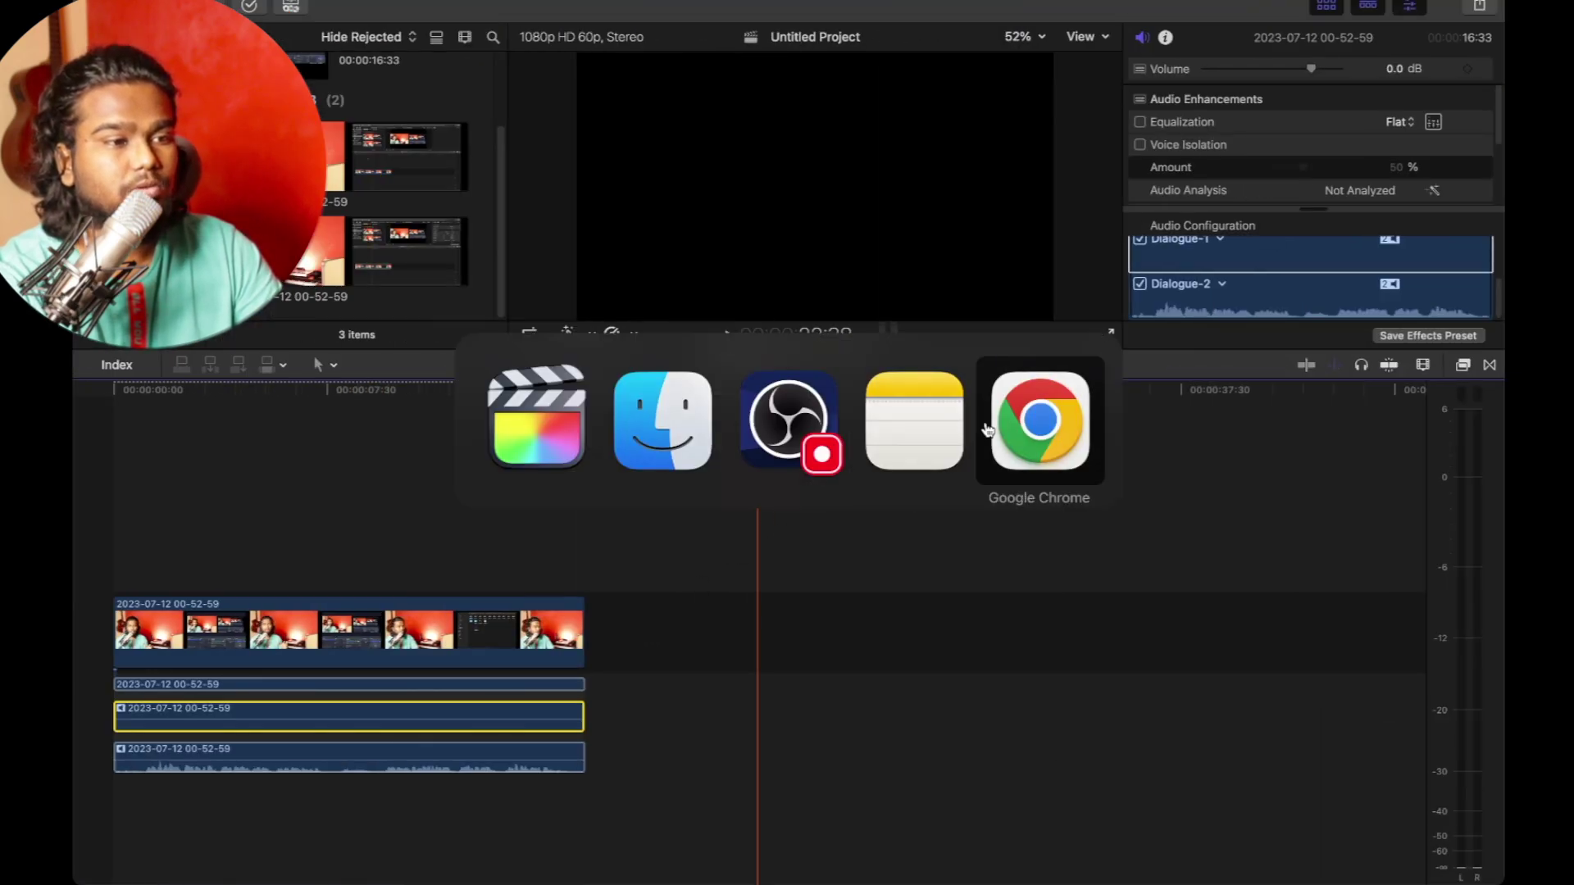
pyautogui.press('super+Tab')
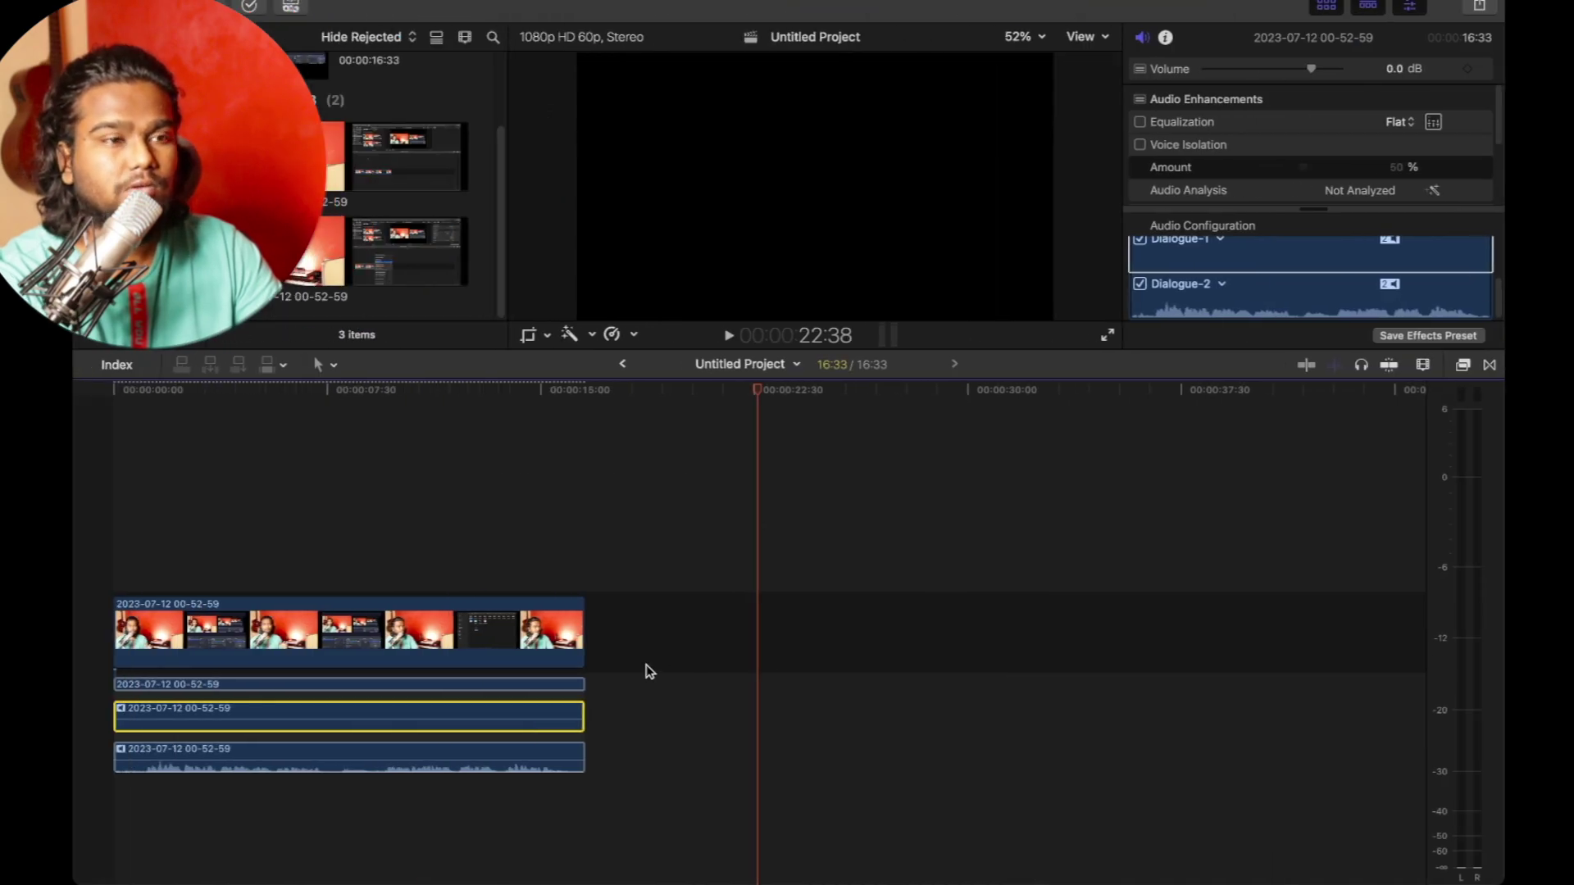
pyautogui.click(310, 718)
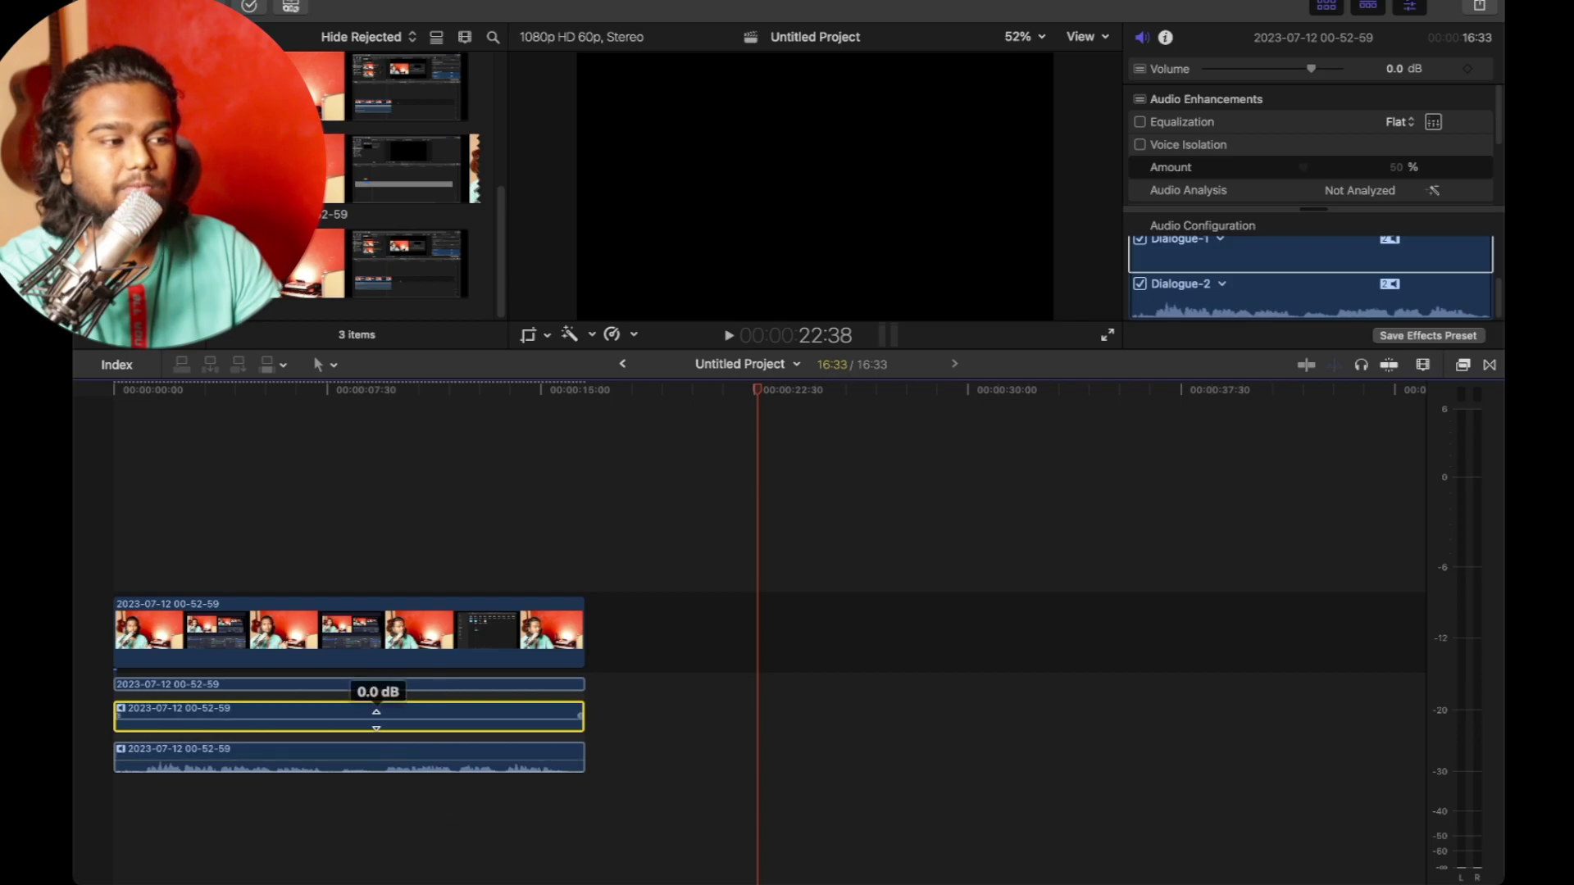
pyautogui.click(367, 392)
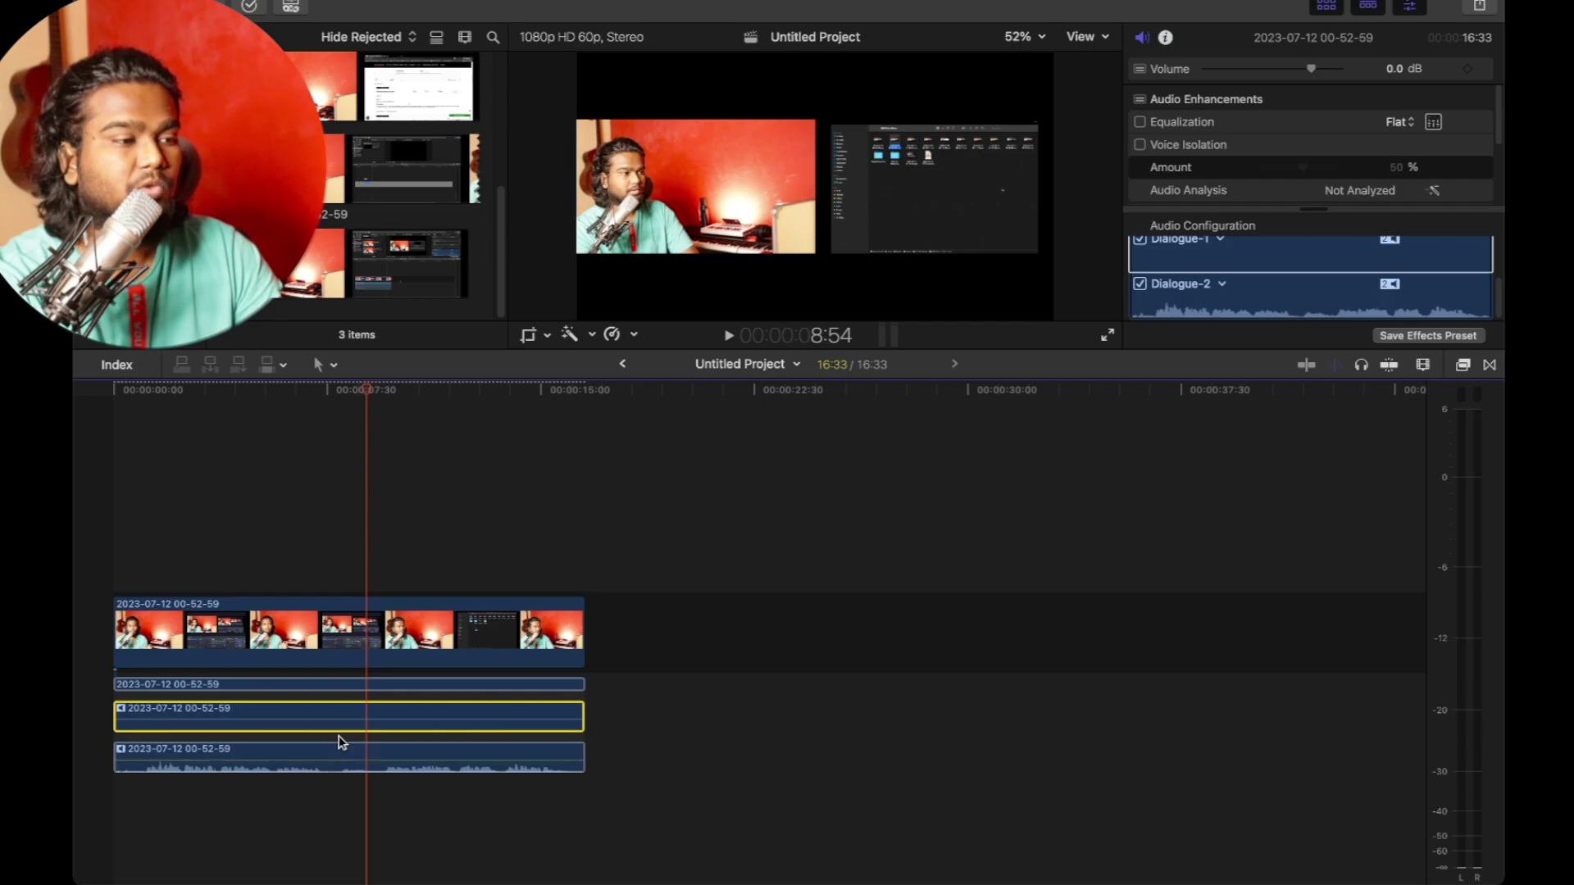
pyautogui.press('space')
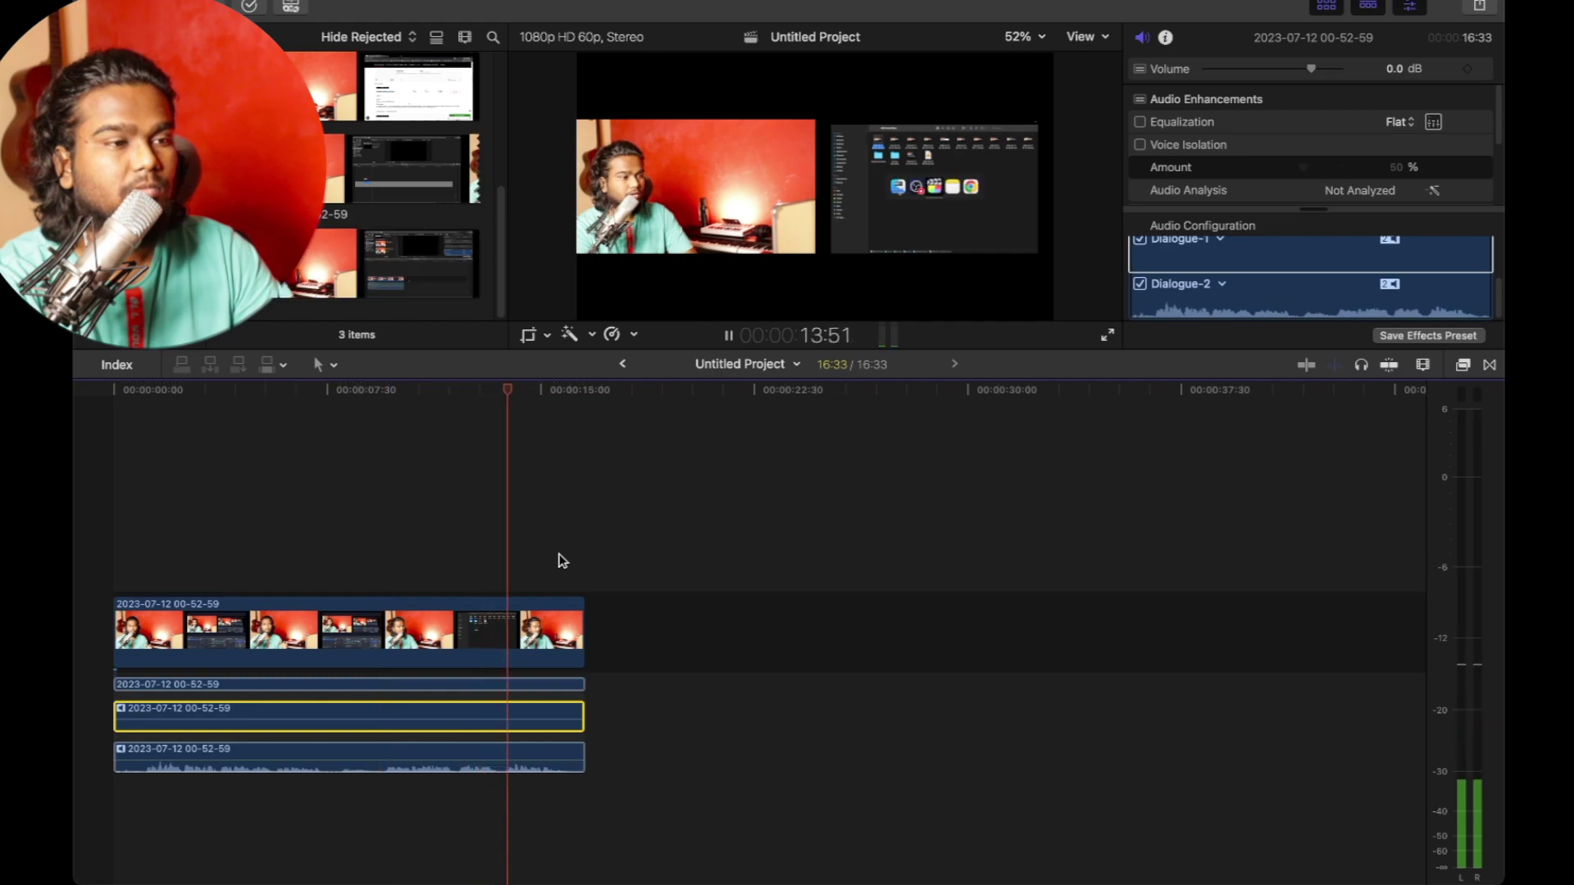
pyautogui.press('space')
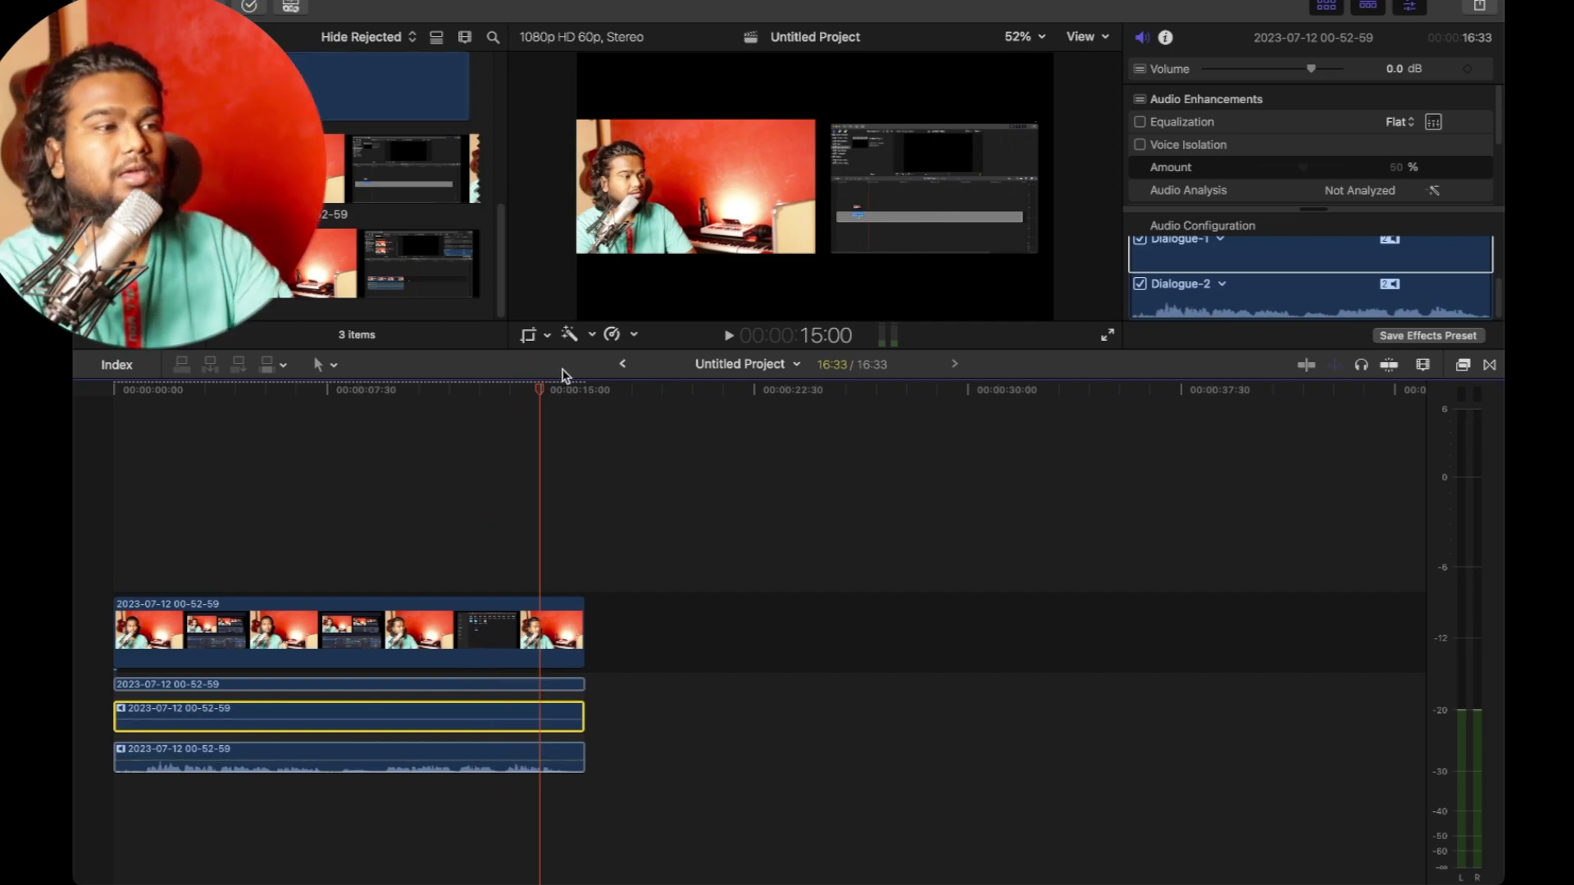
# Duplicate the recording onto a lane above at 0:00 and crop 1920 px off its right
pyautogui.click(955, 323)
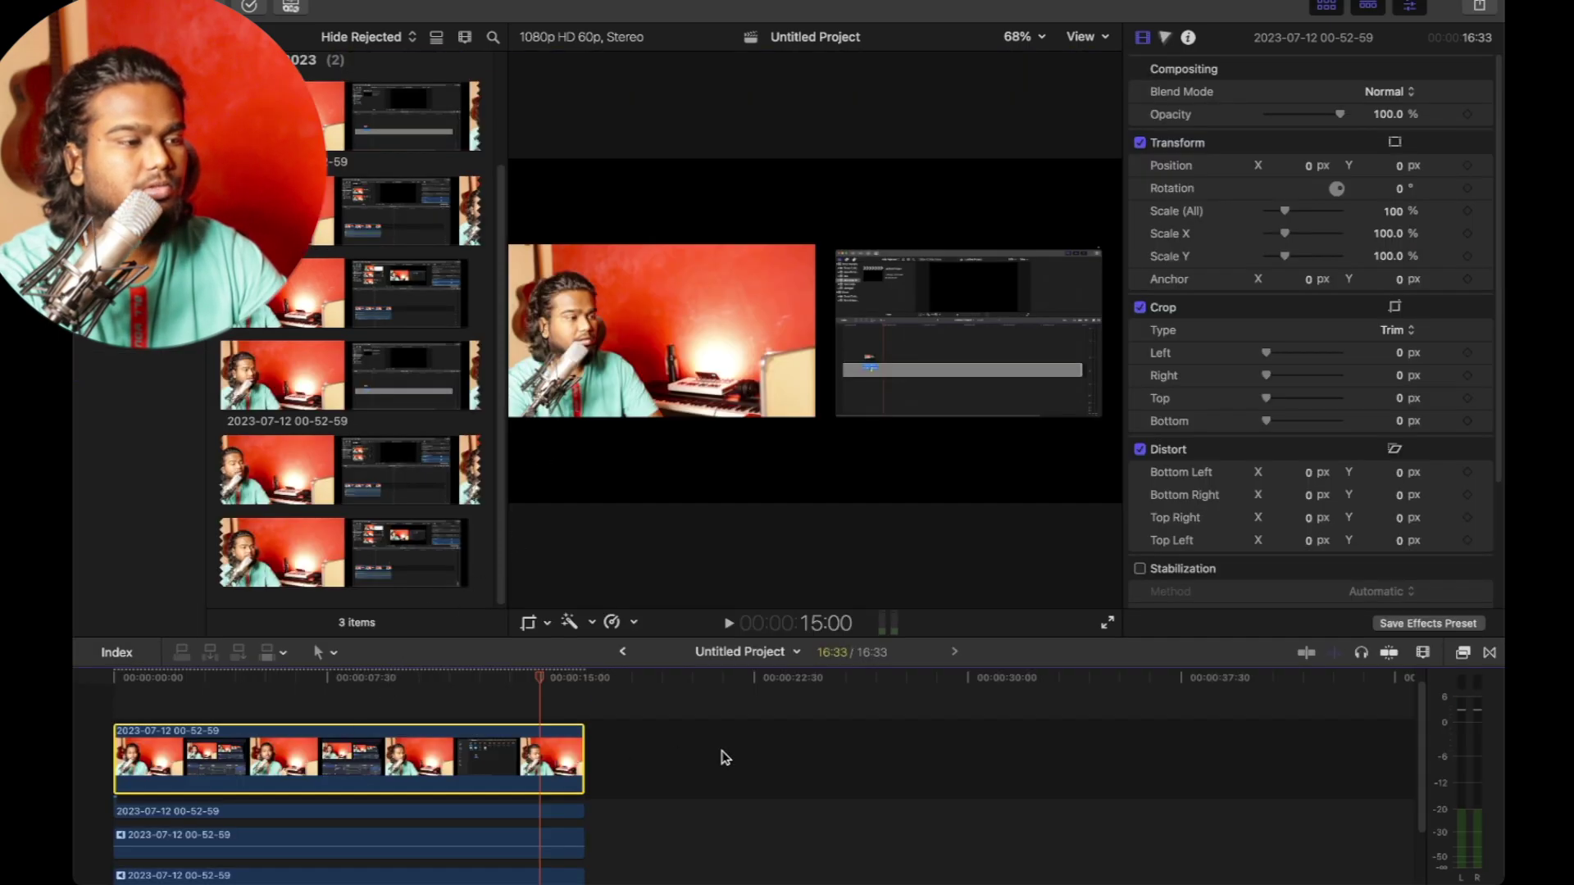
pyautogui.click(725, 757)
pyautogui.click(372, 754)
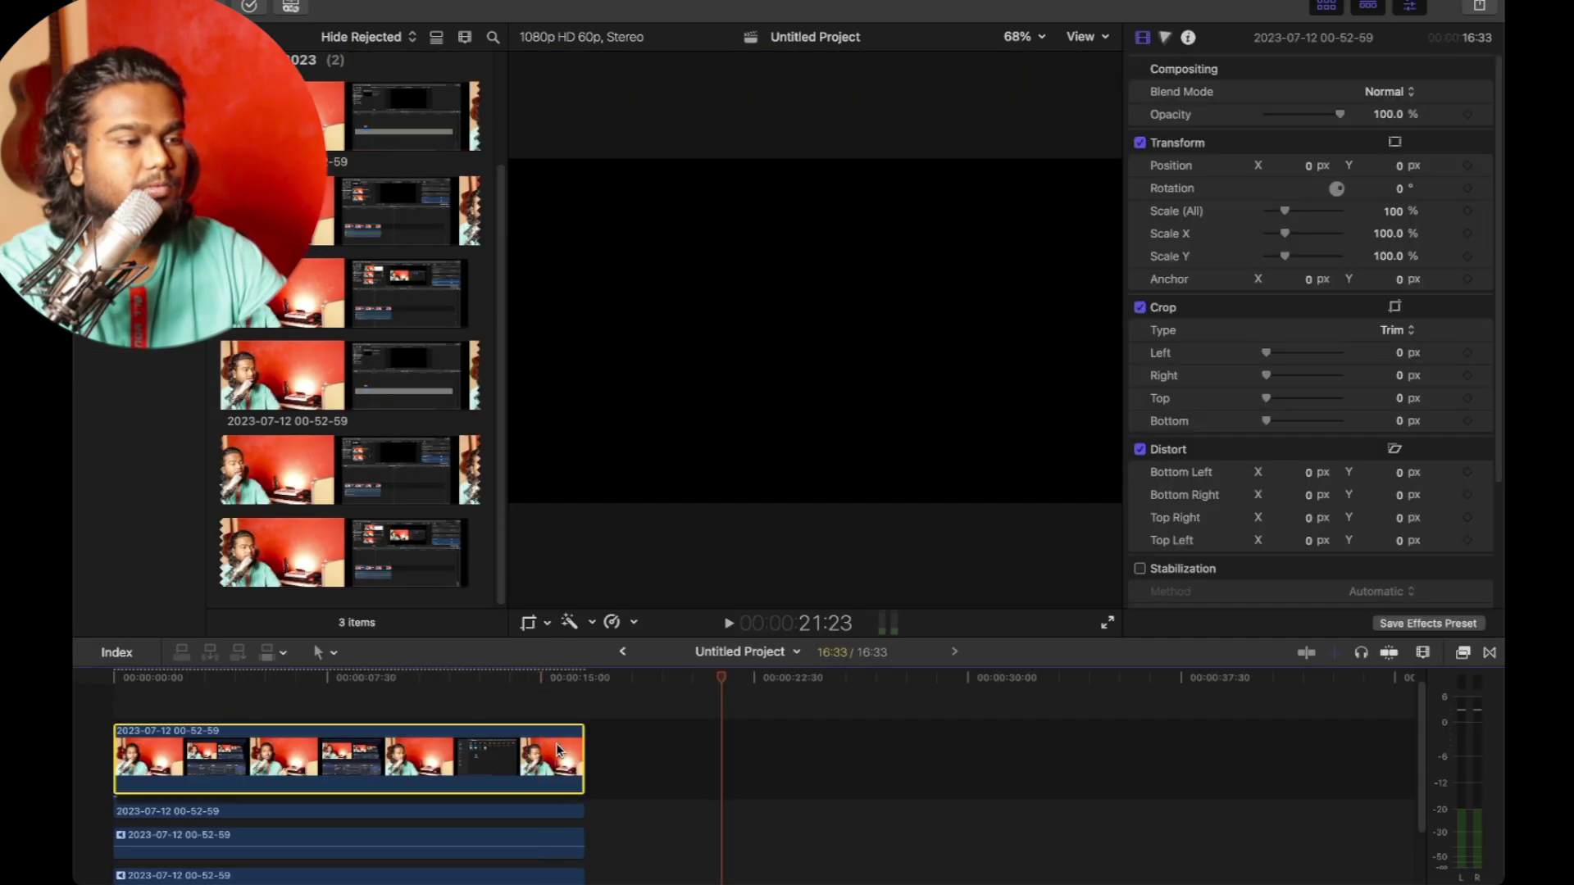
pyautogui.click(529, 623)
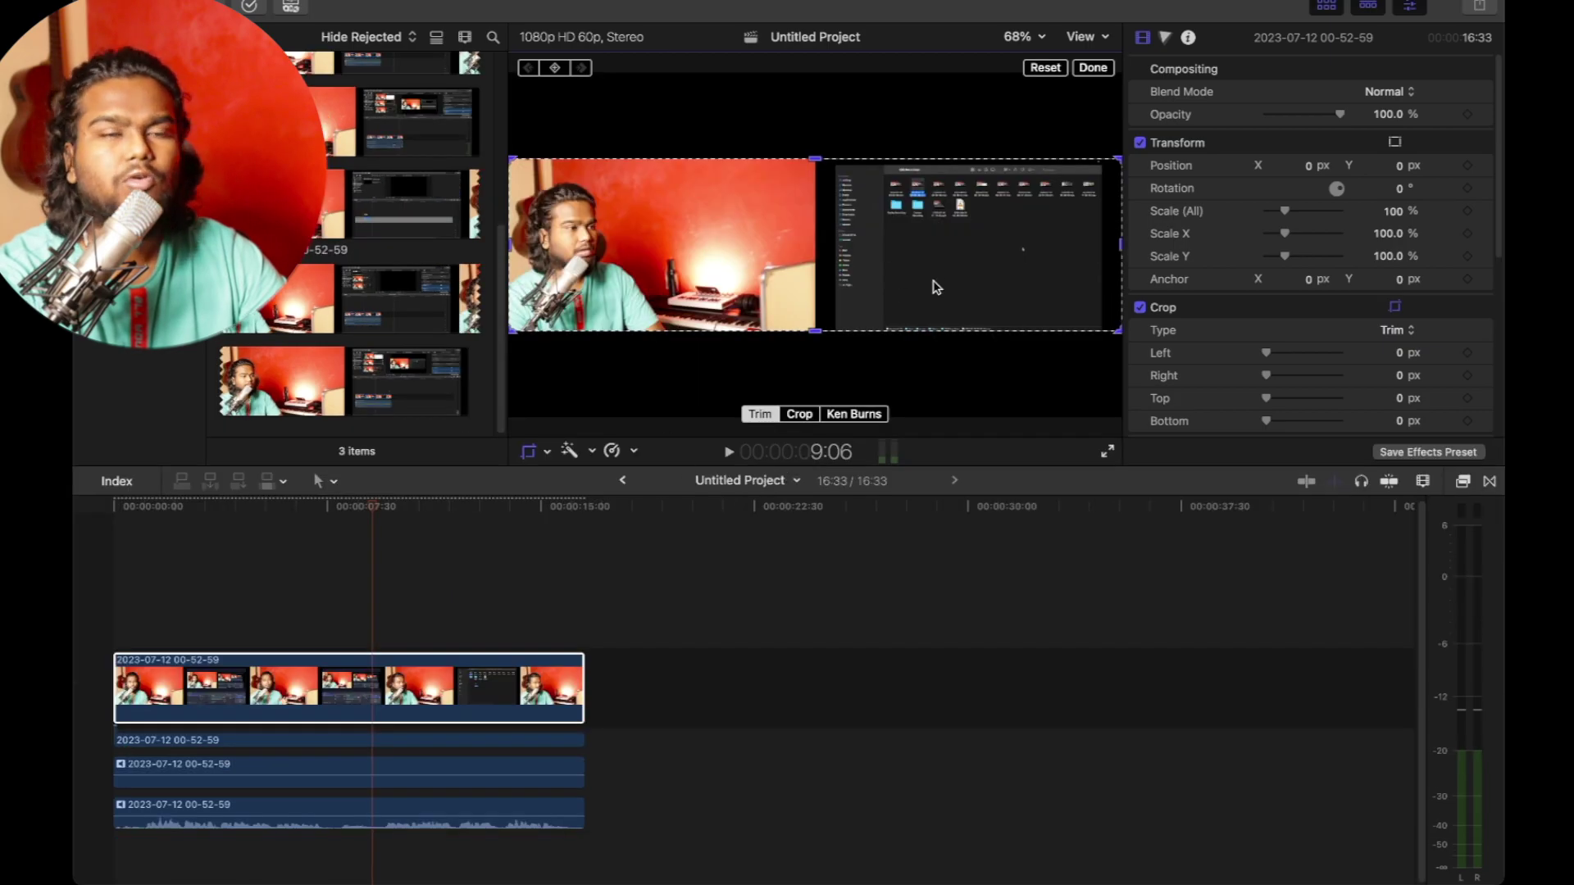
pyautogui.click(955, 697)
pyautogui.click(407, 680)
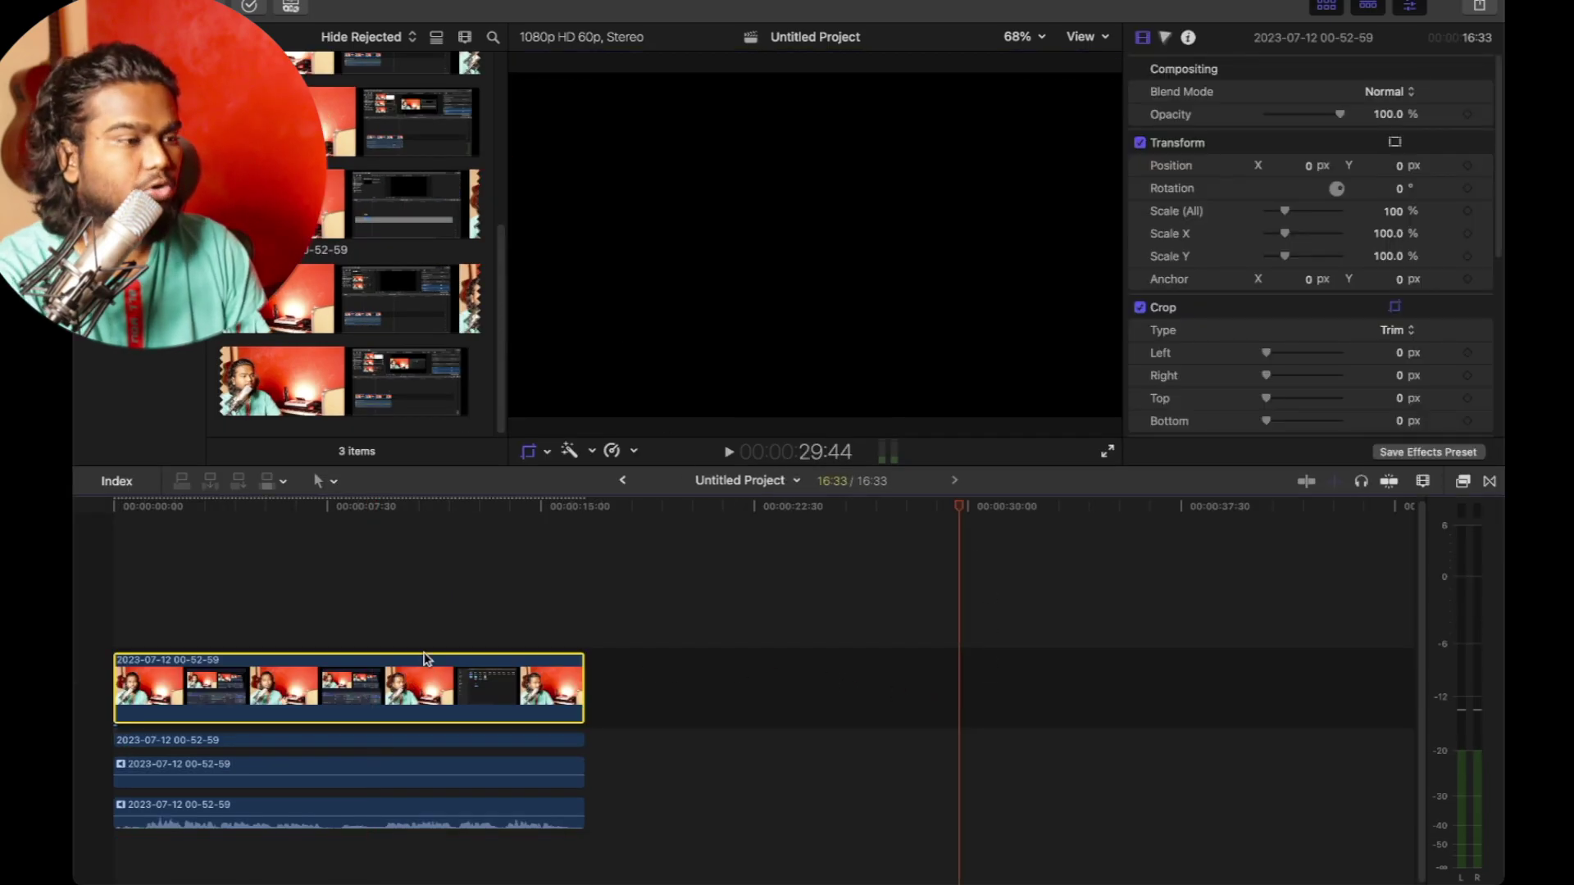
pyautogui.moveTo(426, 658); pyautogui.dragTo(433, 578)
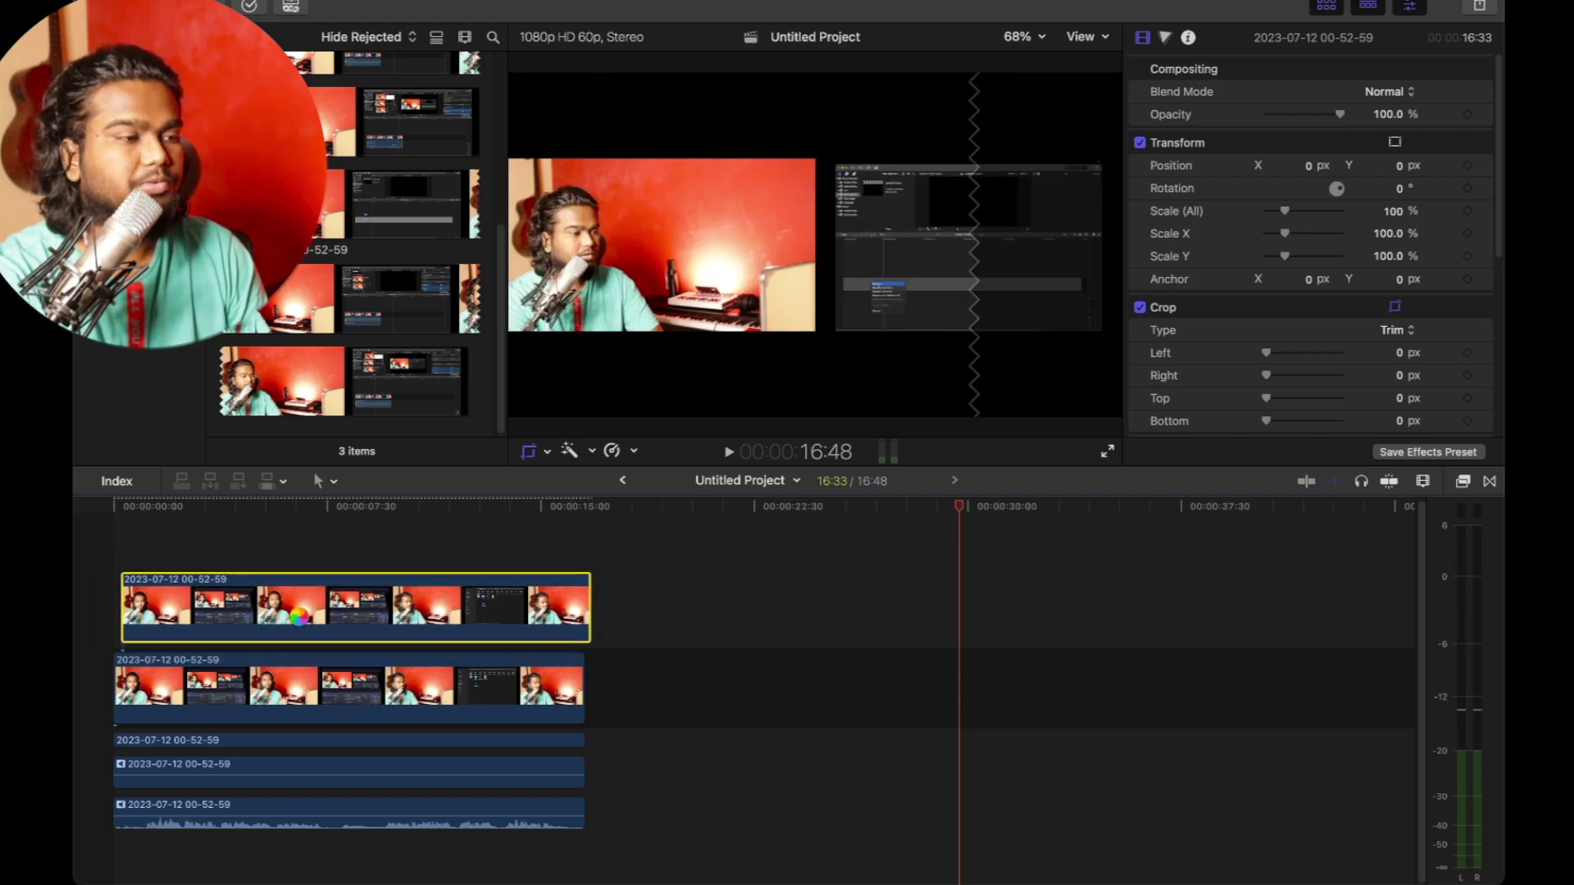
pyautogui.moveTo(304, 600); pyautogui.dragTo(504, 621)
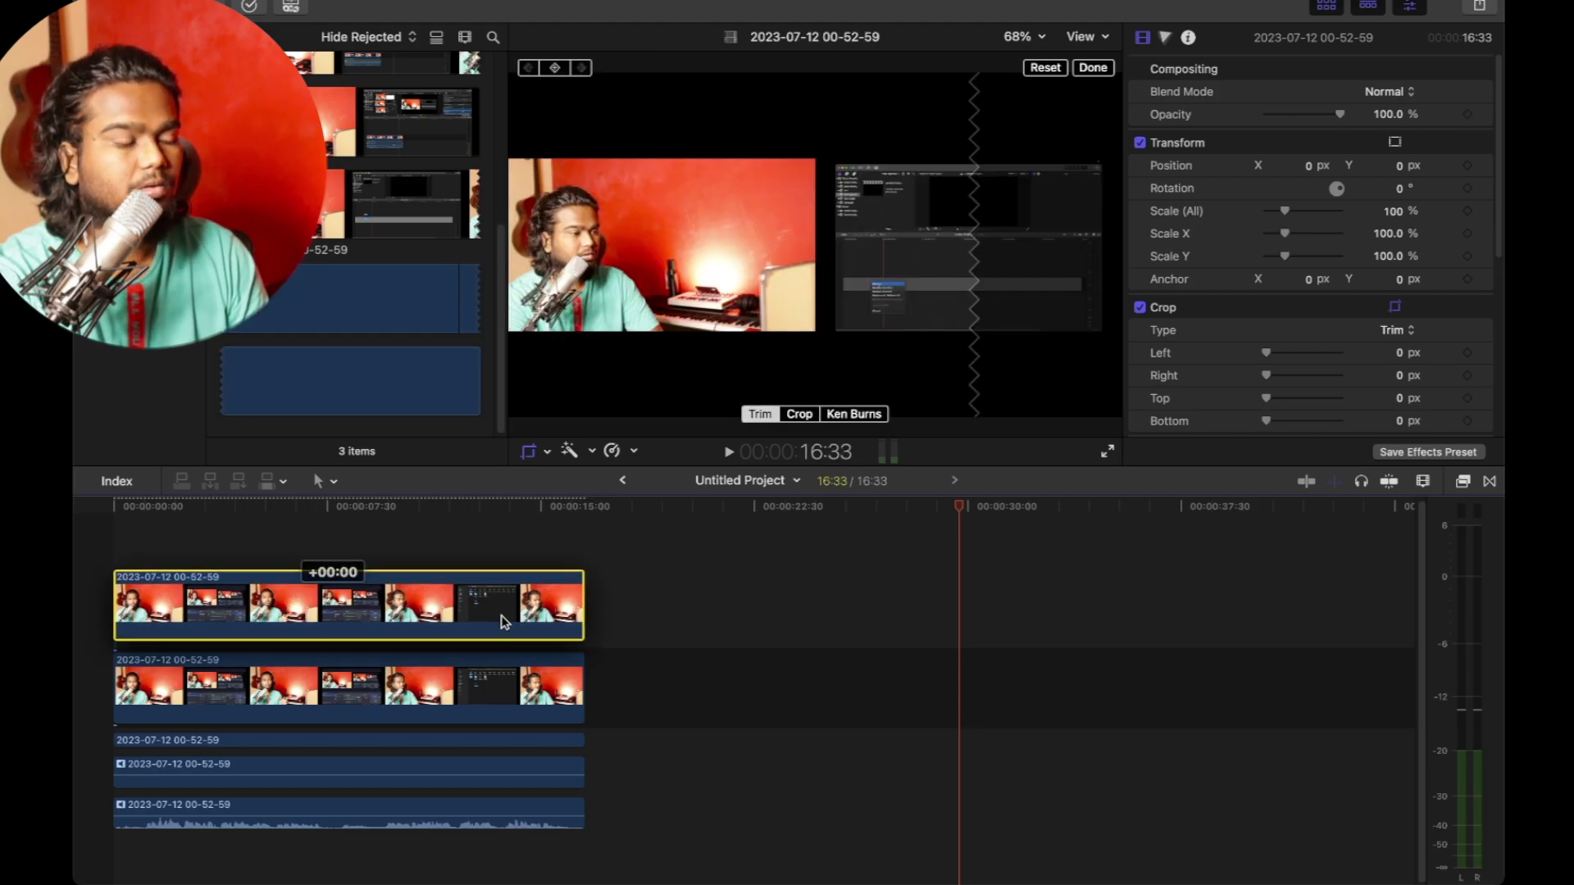
pyautogui.click(376, 508)
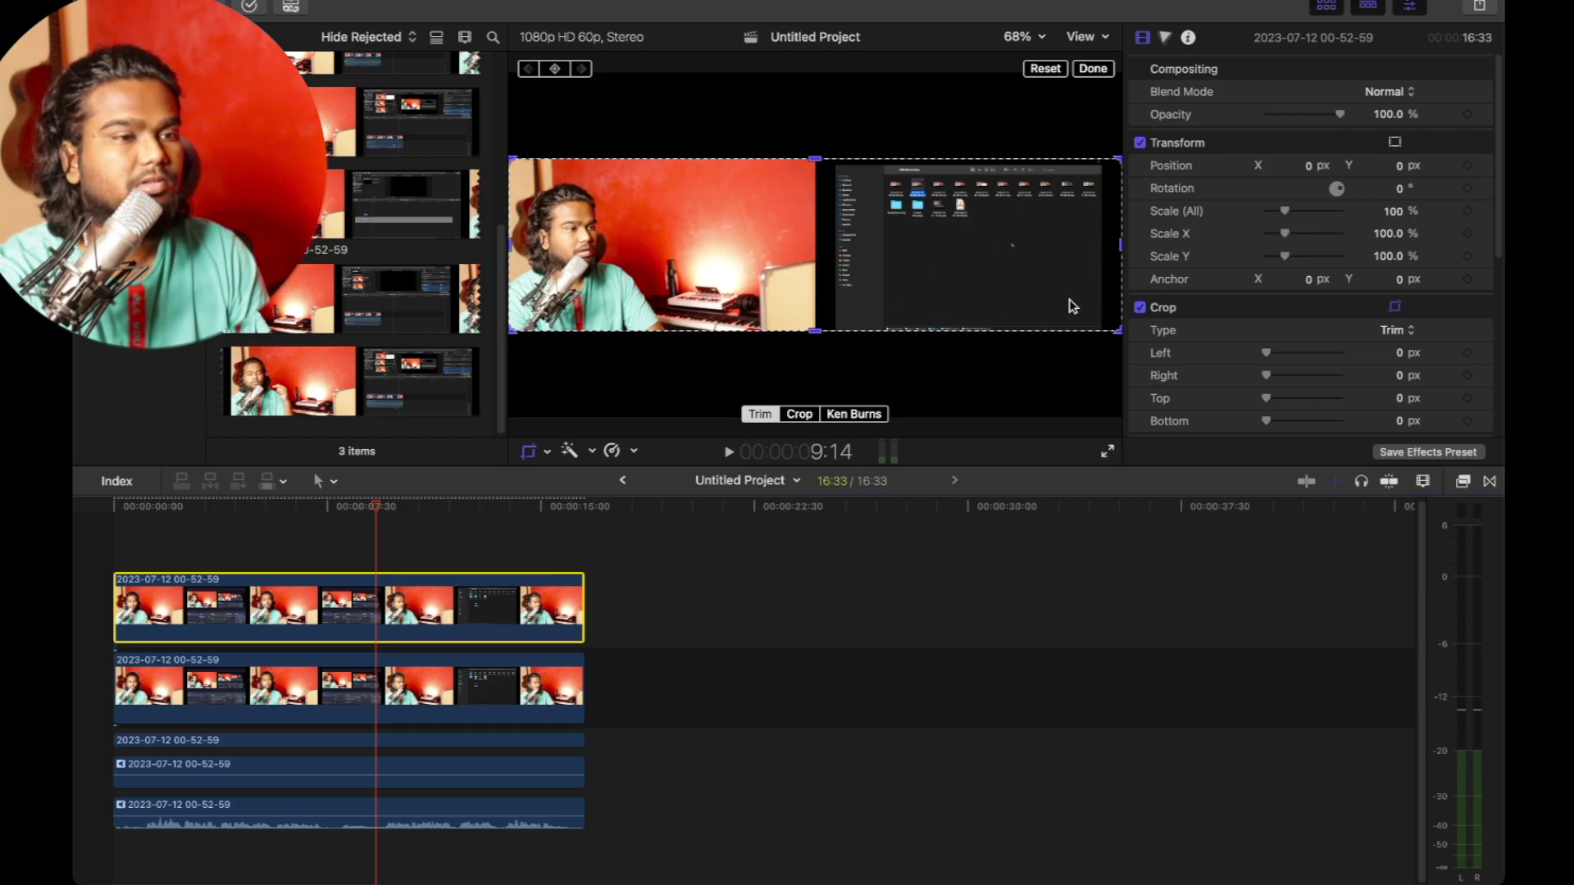
pyautogui.moveTo(1119, 328); pyautogui.dragTo(812, 338)
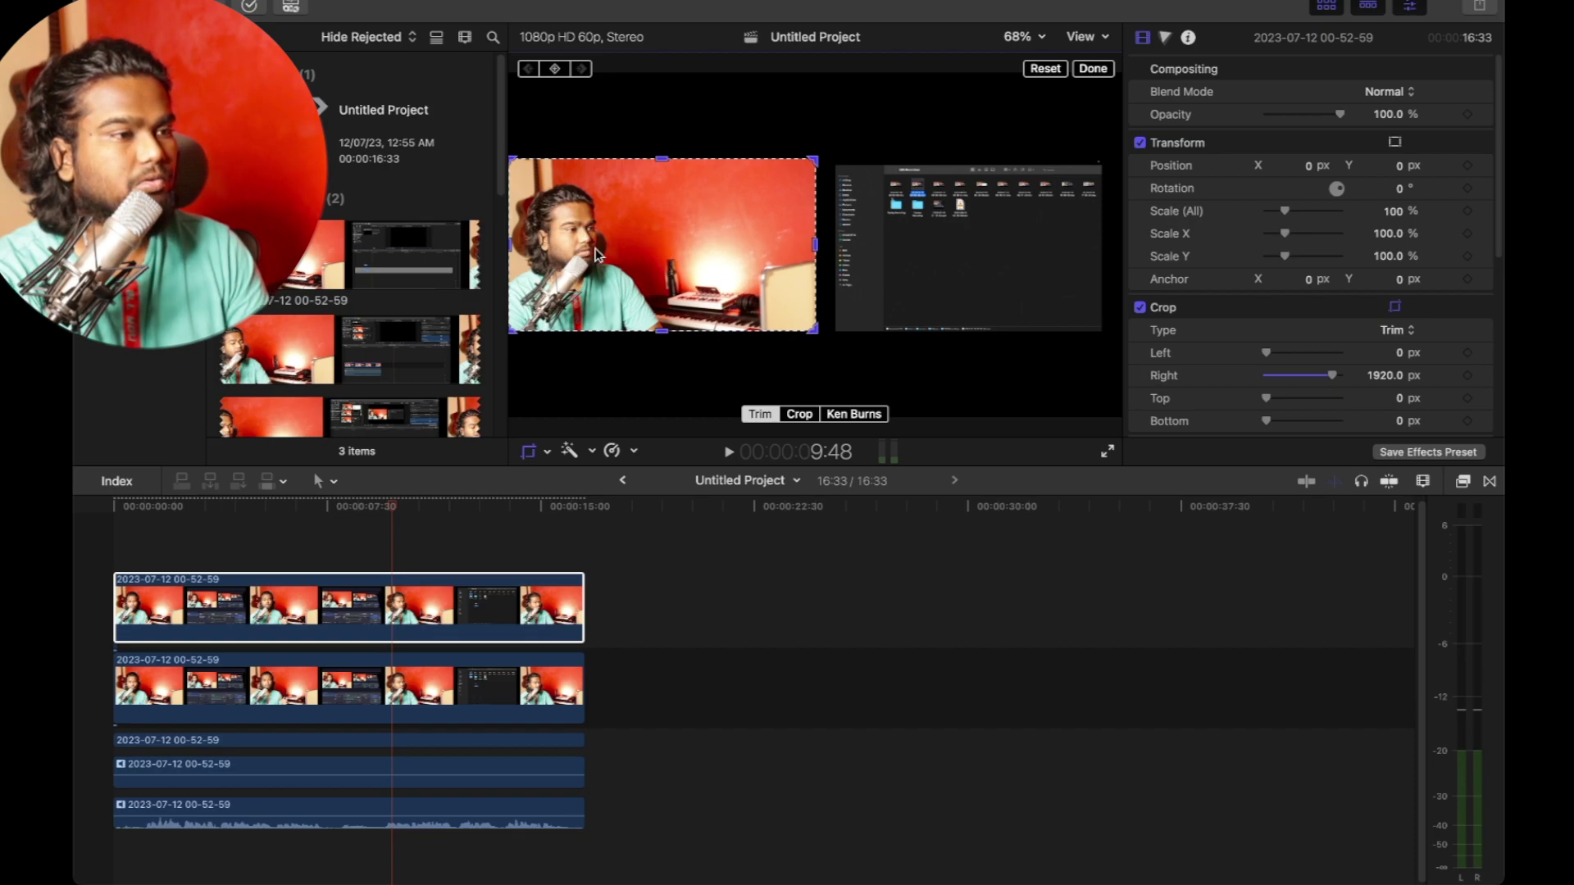
# Finish the webcam copy's crop and disable the top clip with V to hide it
pyautogui.click(1093, 68)
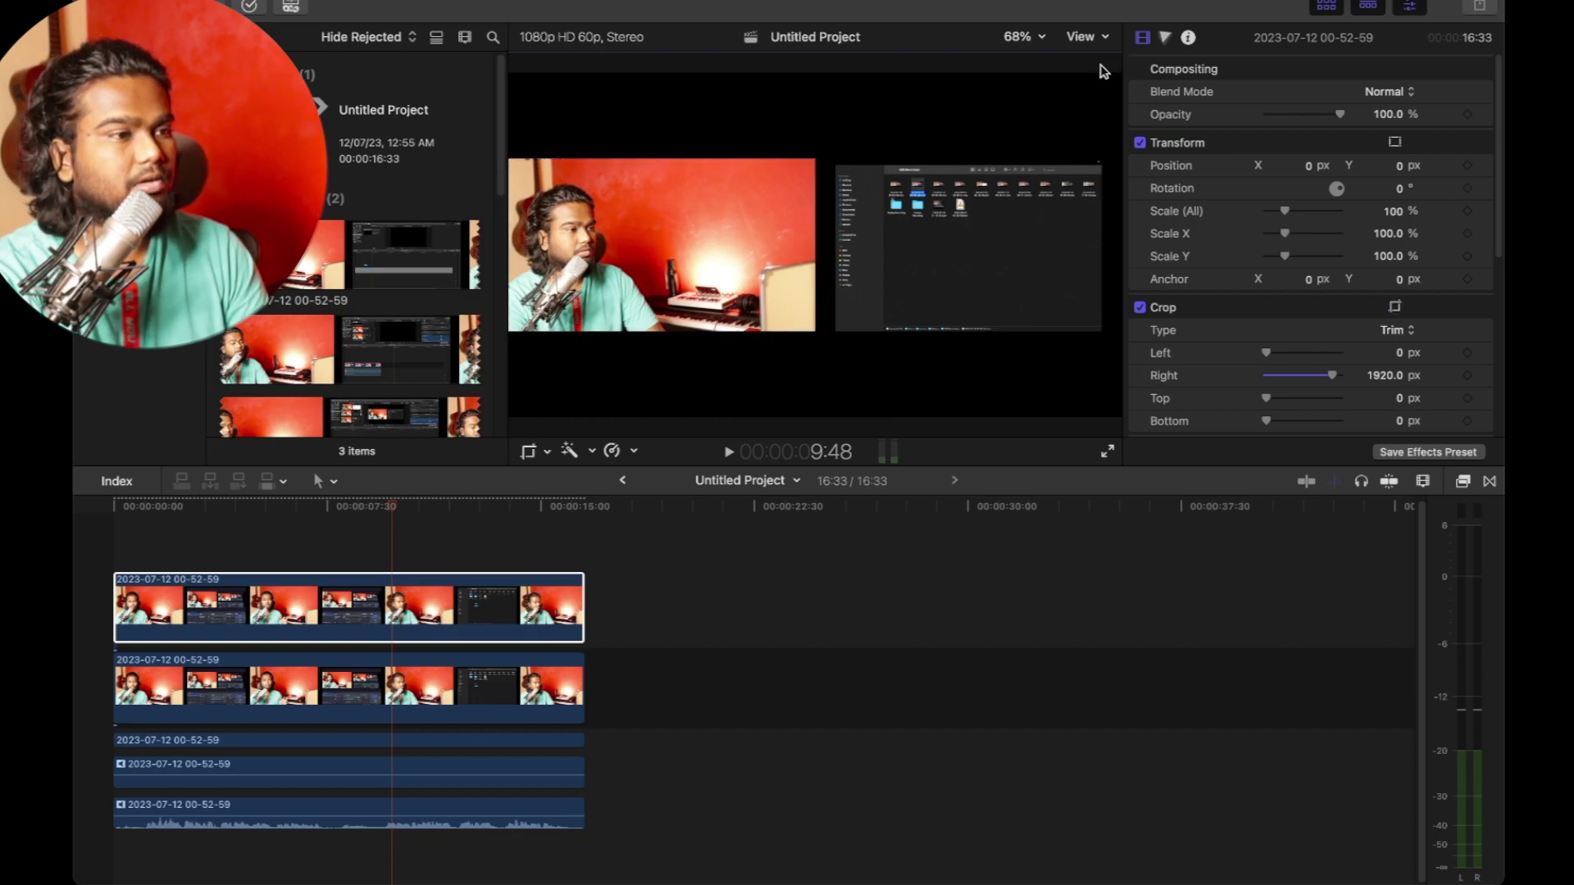
pyautogui.click(459, 688)
pyautogui.click(453, 608)
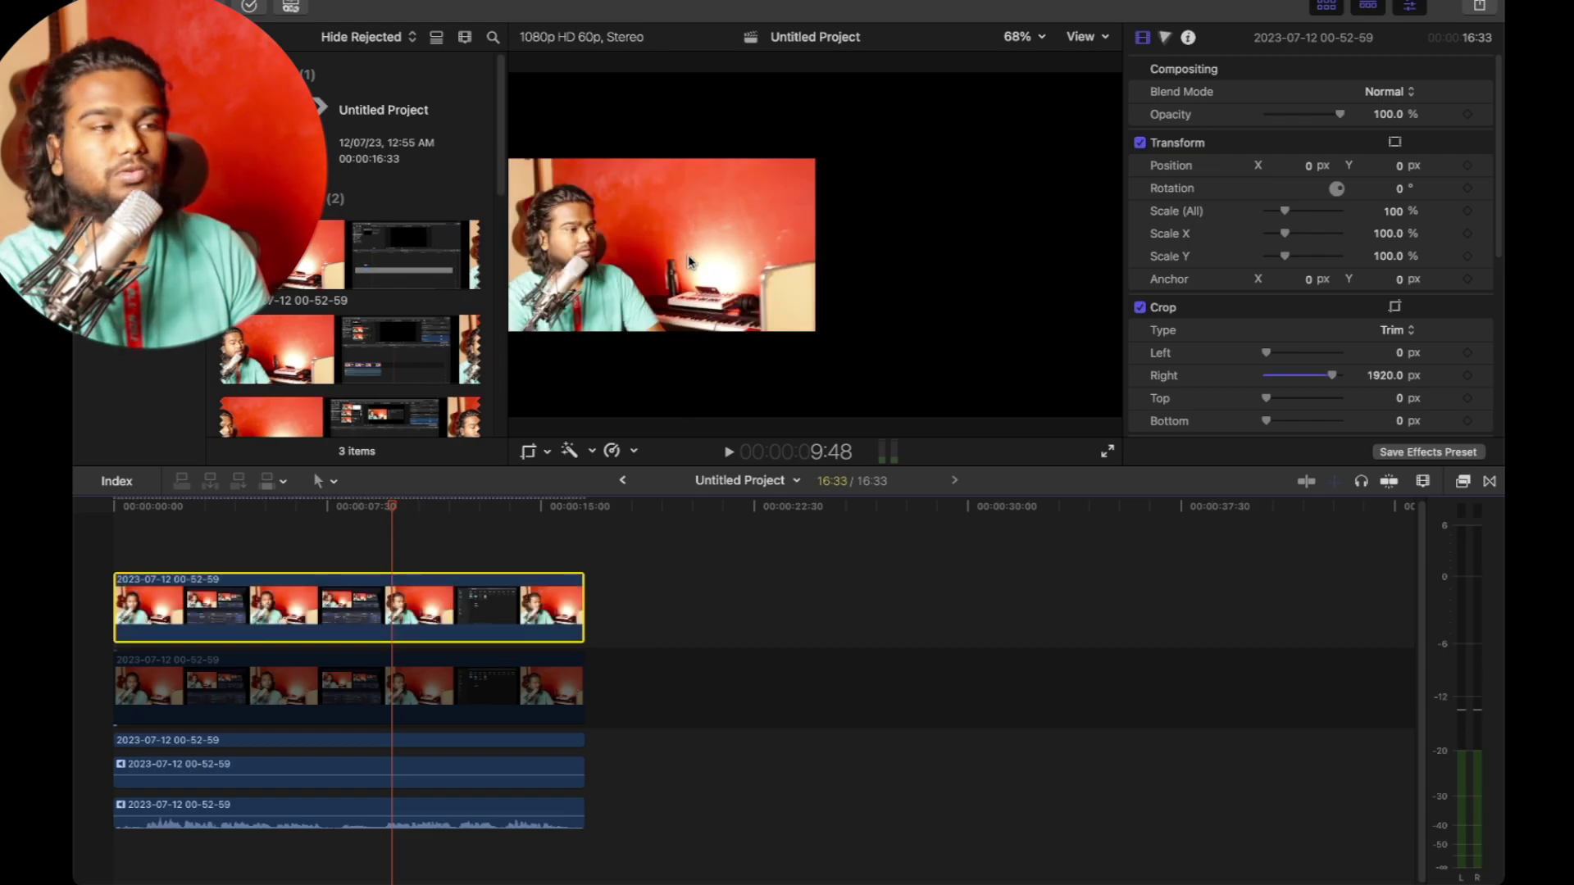
pyautogui.click(468, 685)
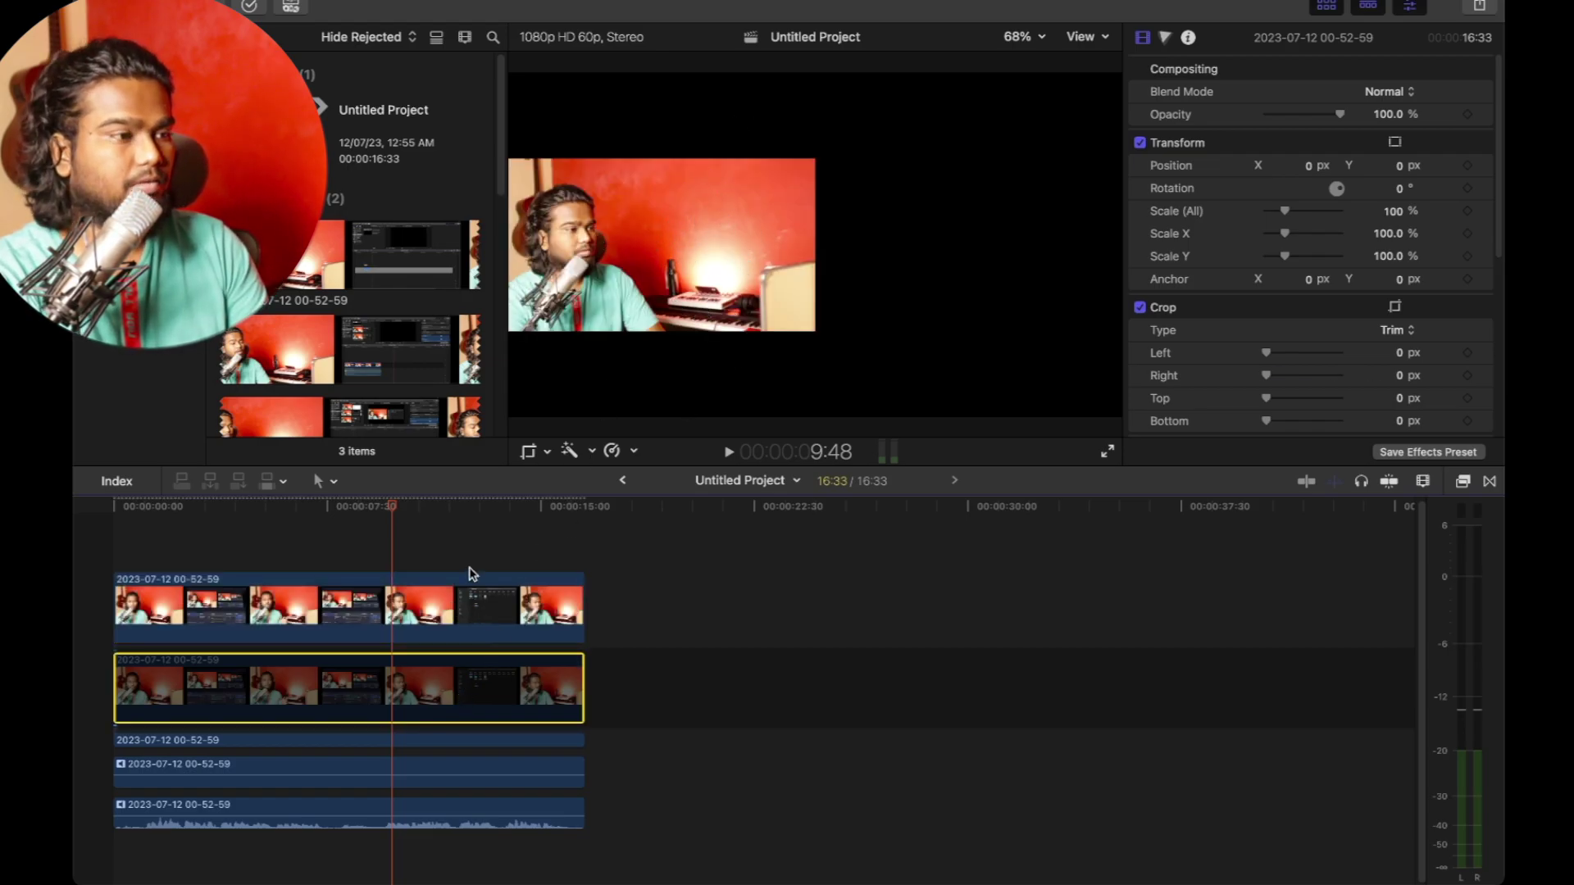
pyautogui.click(453, 607)
pyautogui.press('v')
# Crop the lower clip by 2045.9 px left, 145.3 px right and 26.5 px bottom
pyautogui.click(472, 664)
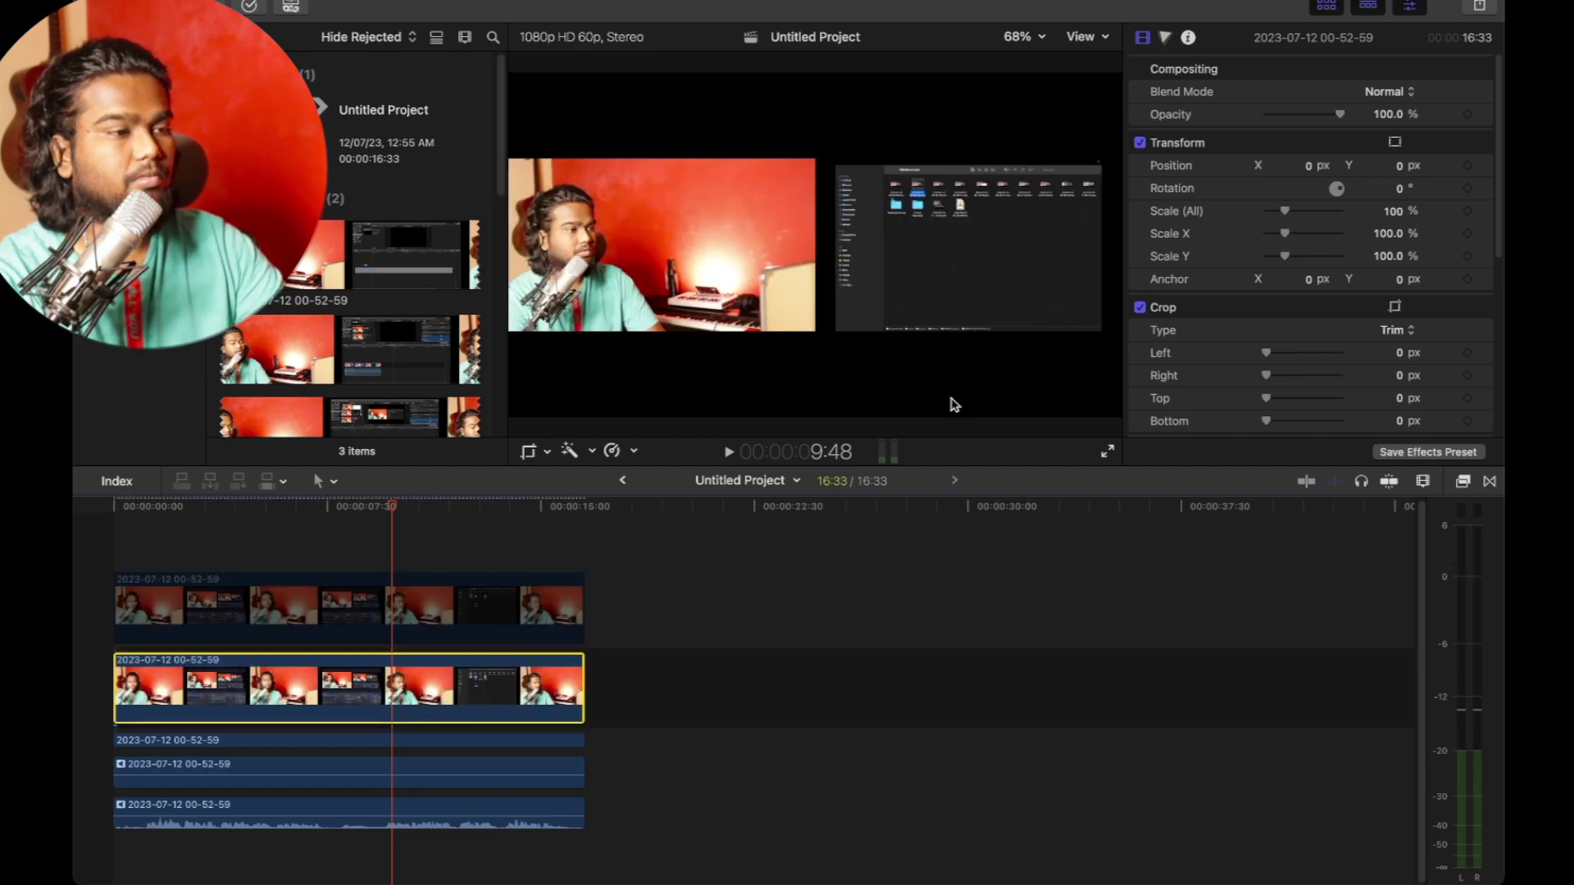
pyautogui.click(656, 266)
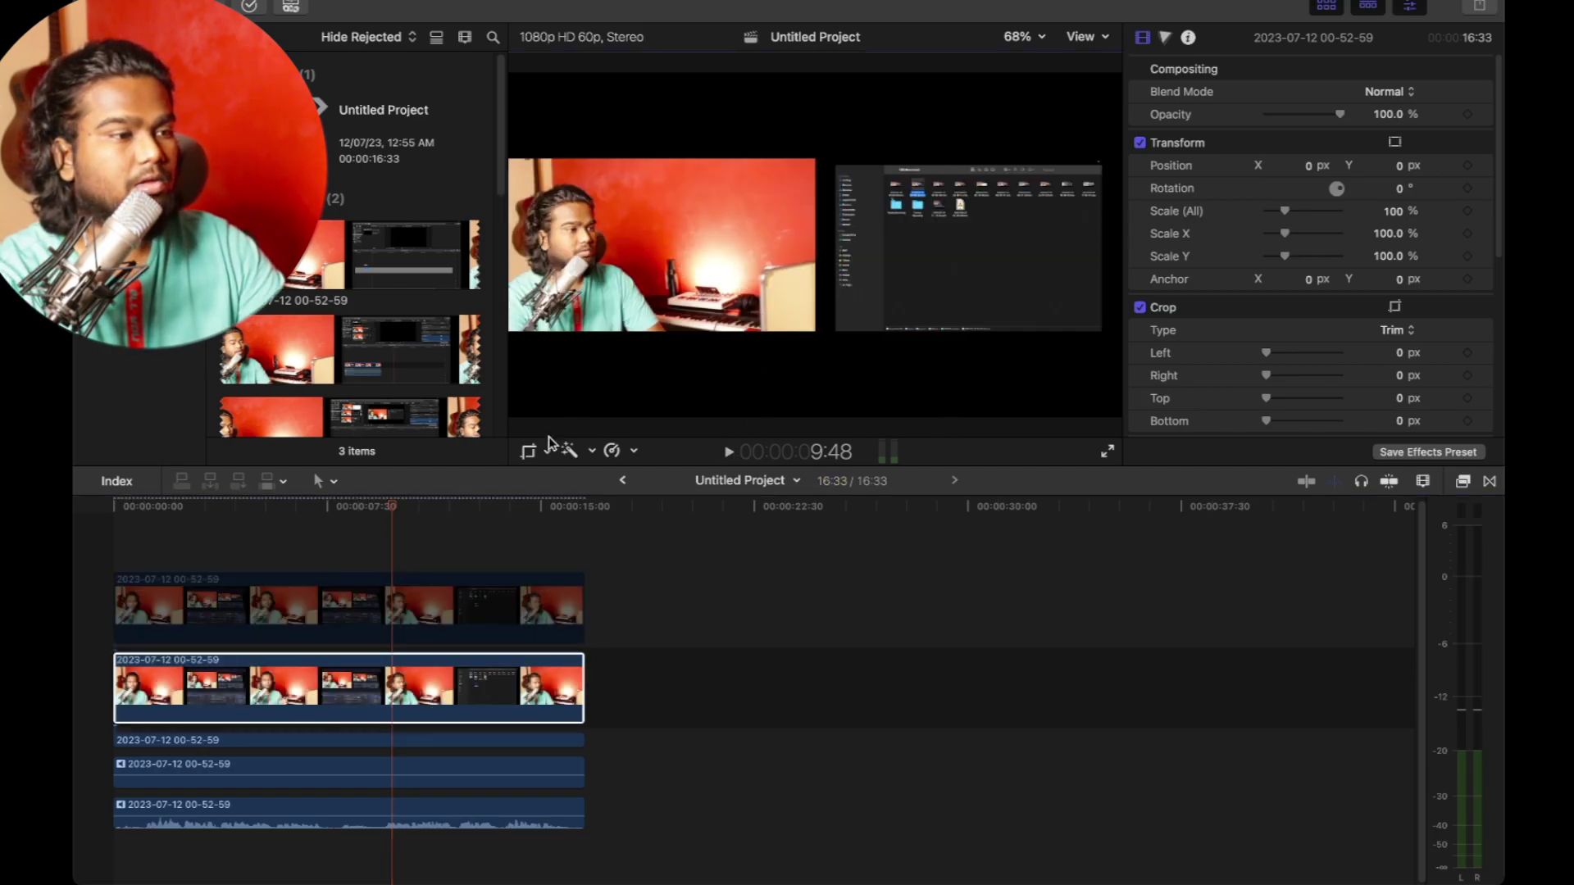
pyautogui.click(530, 452)
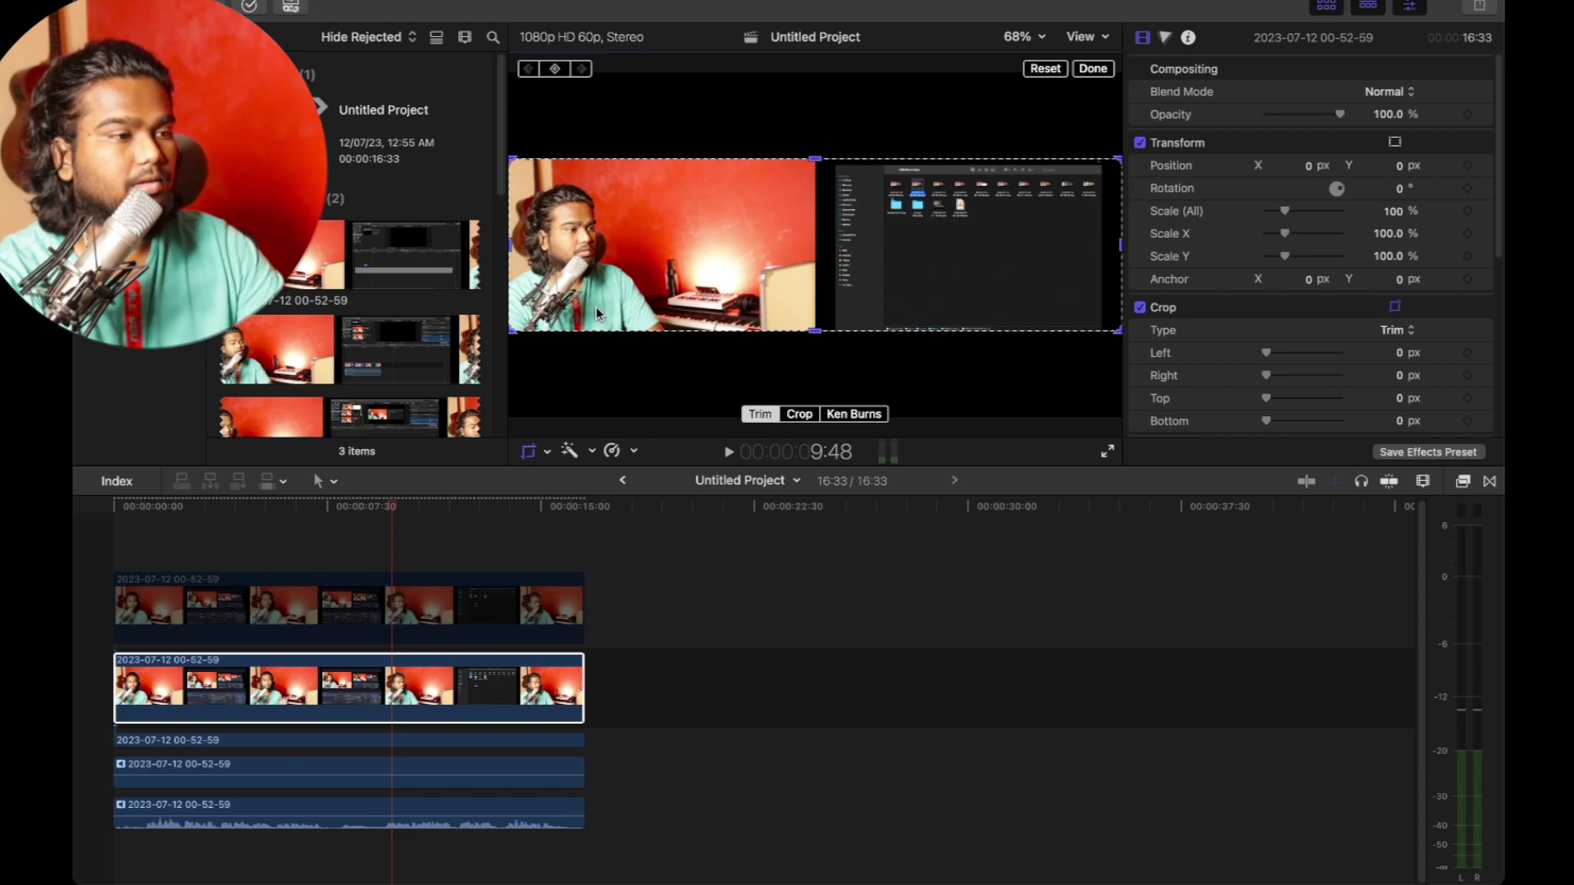
pyautogui.moveTo(510, 331); pyautogui.dragTo(837, 327)
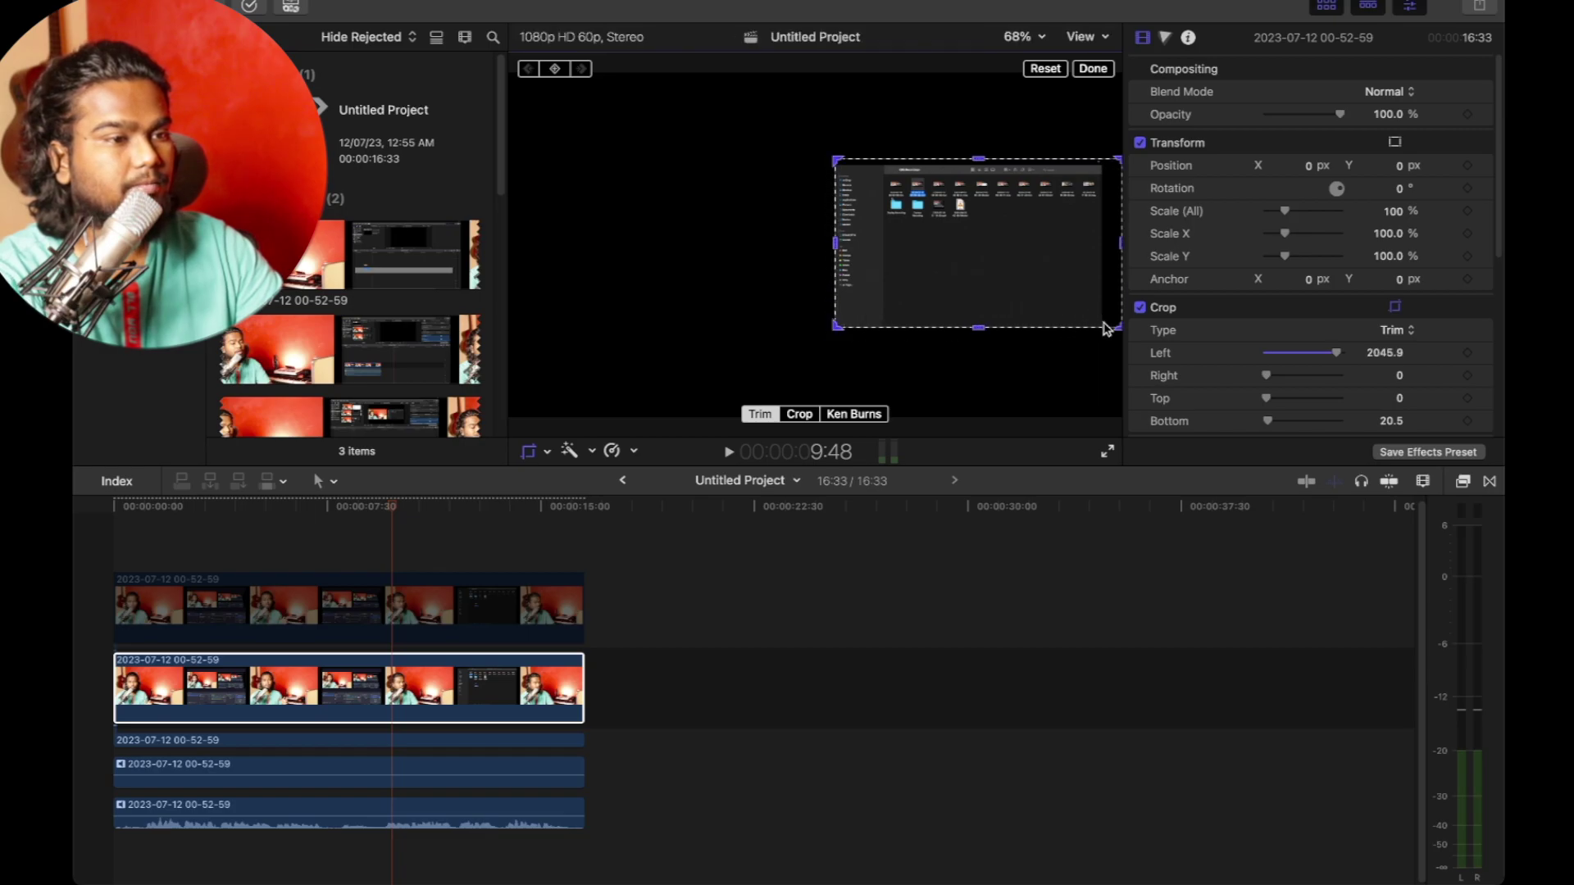
pyautogui.moveTo(1121, 328); pyautogui.dragTo(1065, 324)
# Scale the screen capture to 315% and position it at X -1418.5, Y -115.8
pyautogui.click(1066, 69)
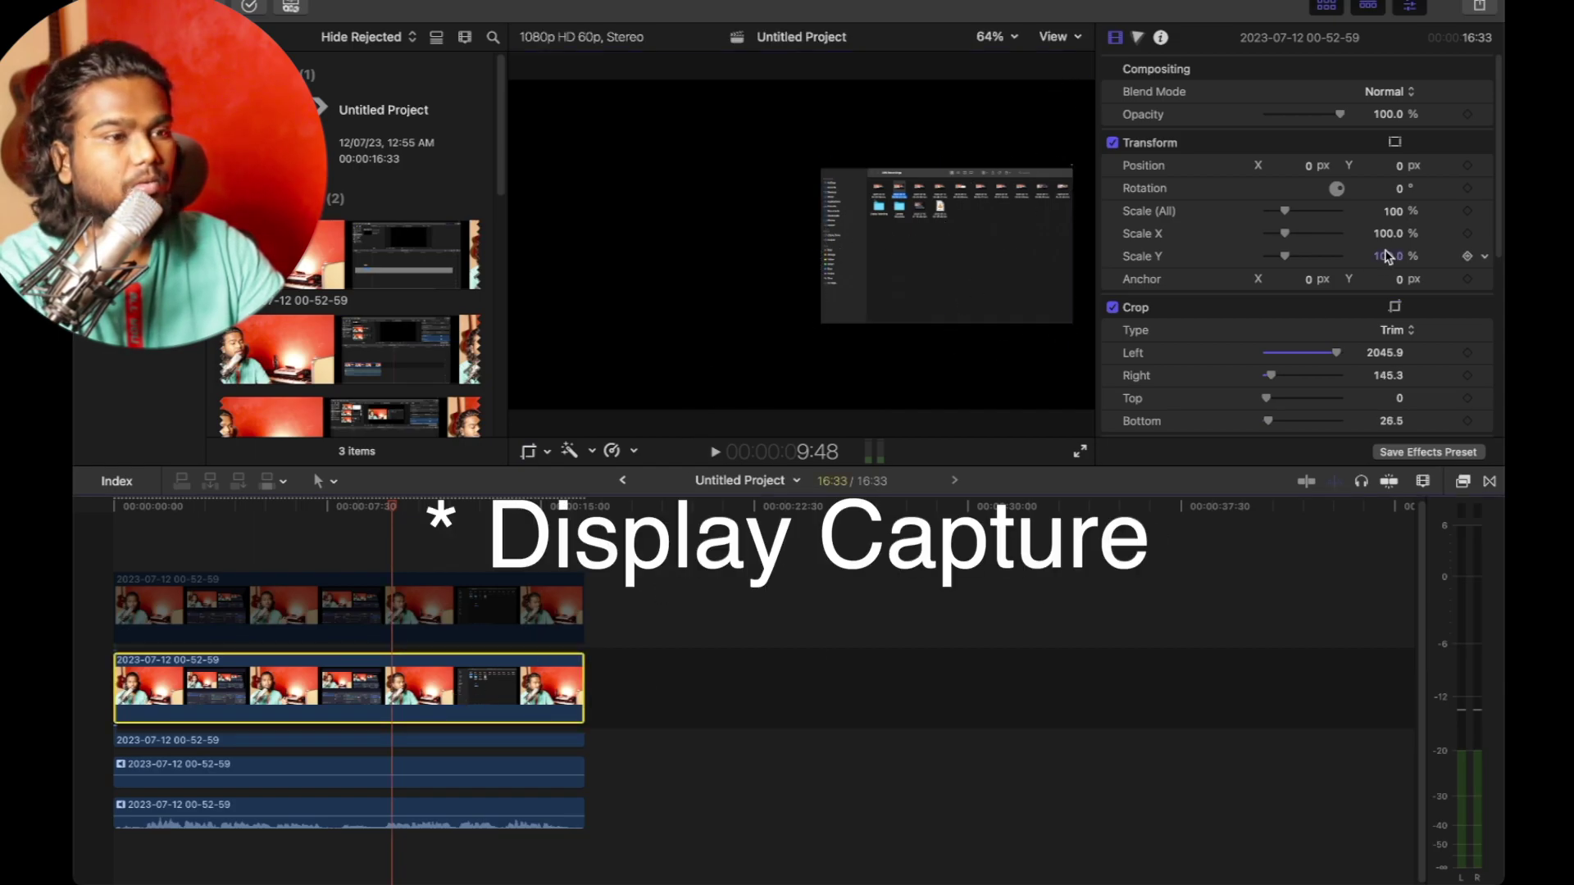
pyautogui.moveTo(1289, 211); pyautogui.dragTo(1312, 168)
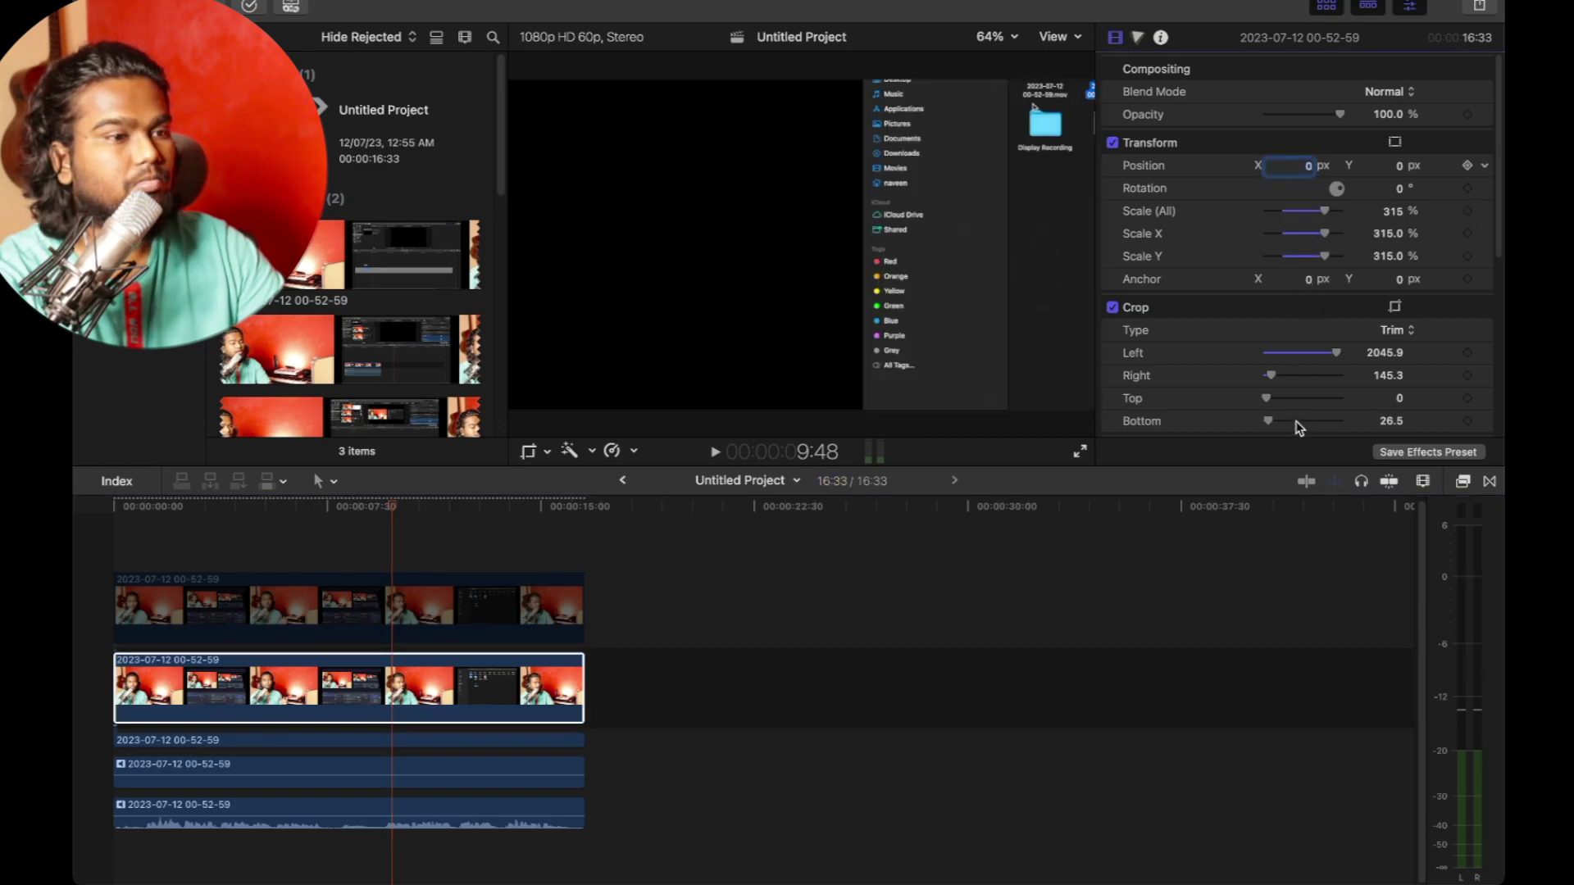
pyautogui.click(1301, 168)
pyautogui.write('-1418.5')
pyautogui.press('Return')
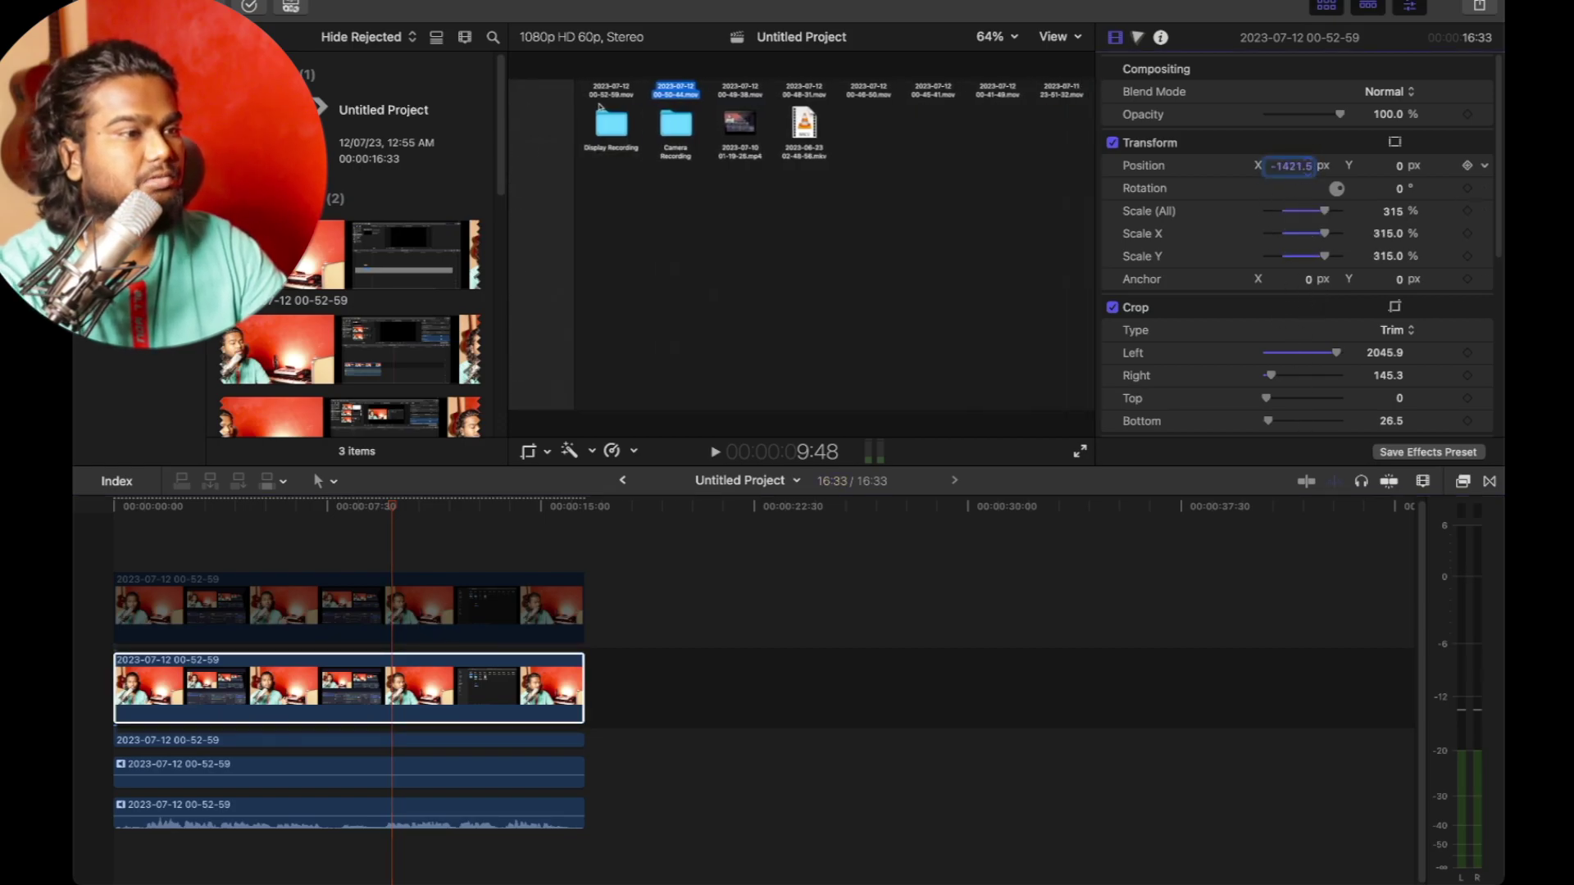
pyautogui.moveTo(1400, 169); pyautogui.dragTo(1398, 173)
# Re-enable the webcam copy, scale it to 79% and place it at X 568.8, Y -310.2
pyautogui.click(329, 627)
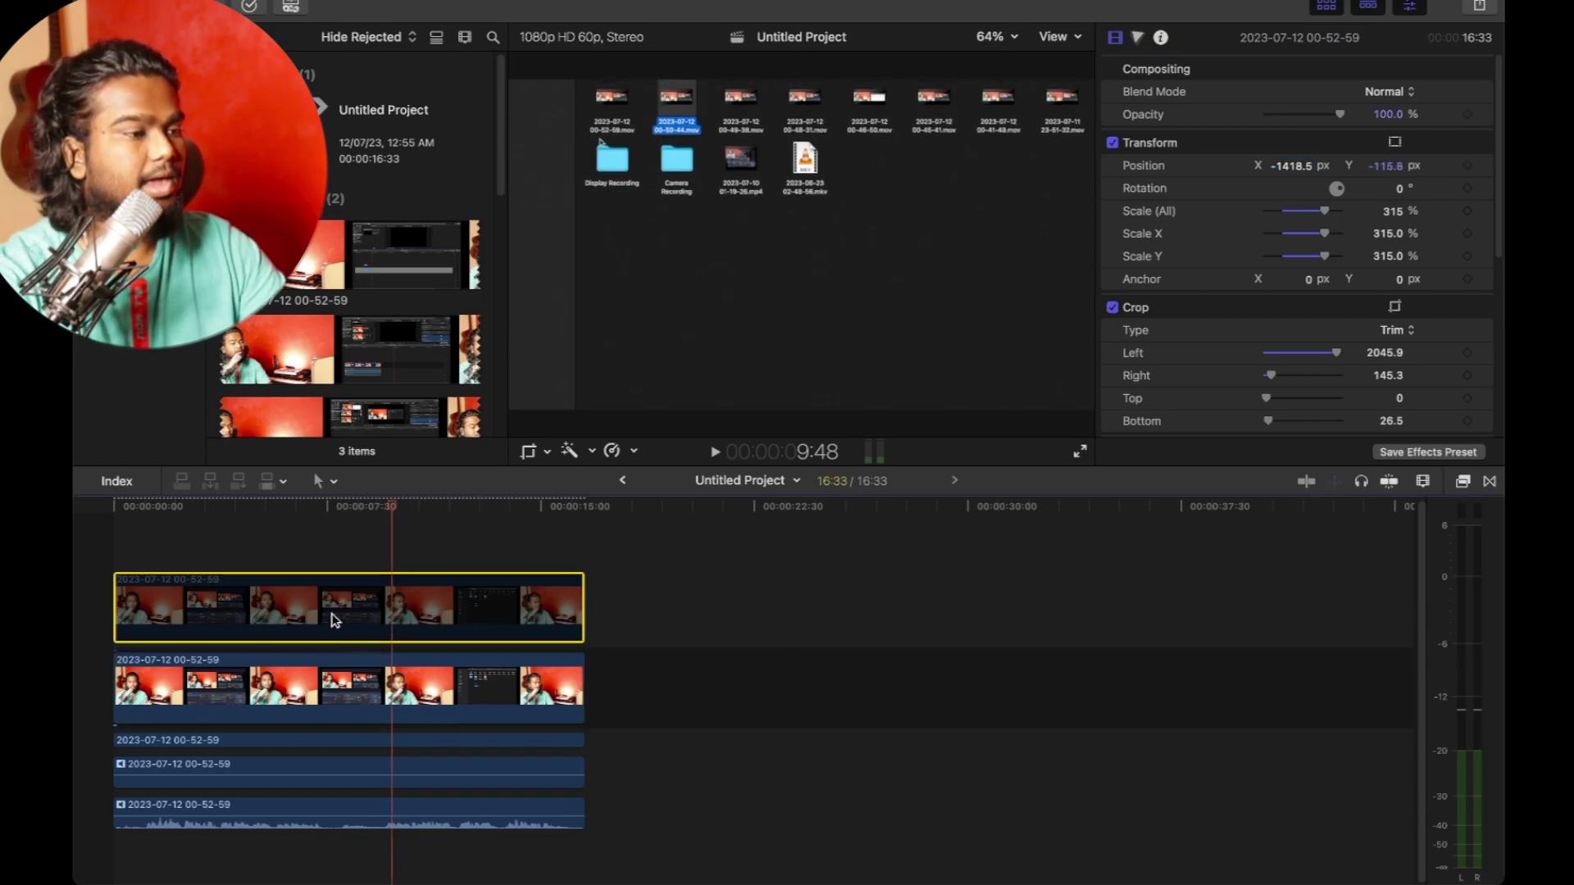
pyautogui.press('v')
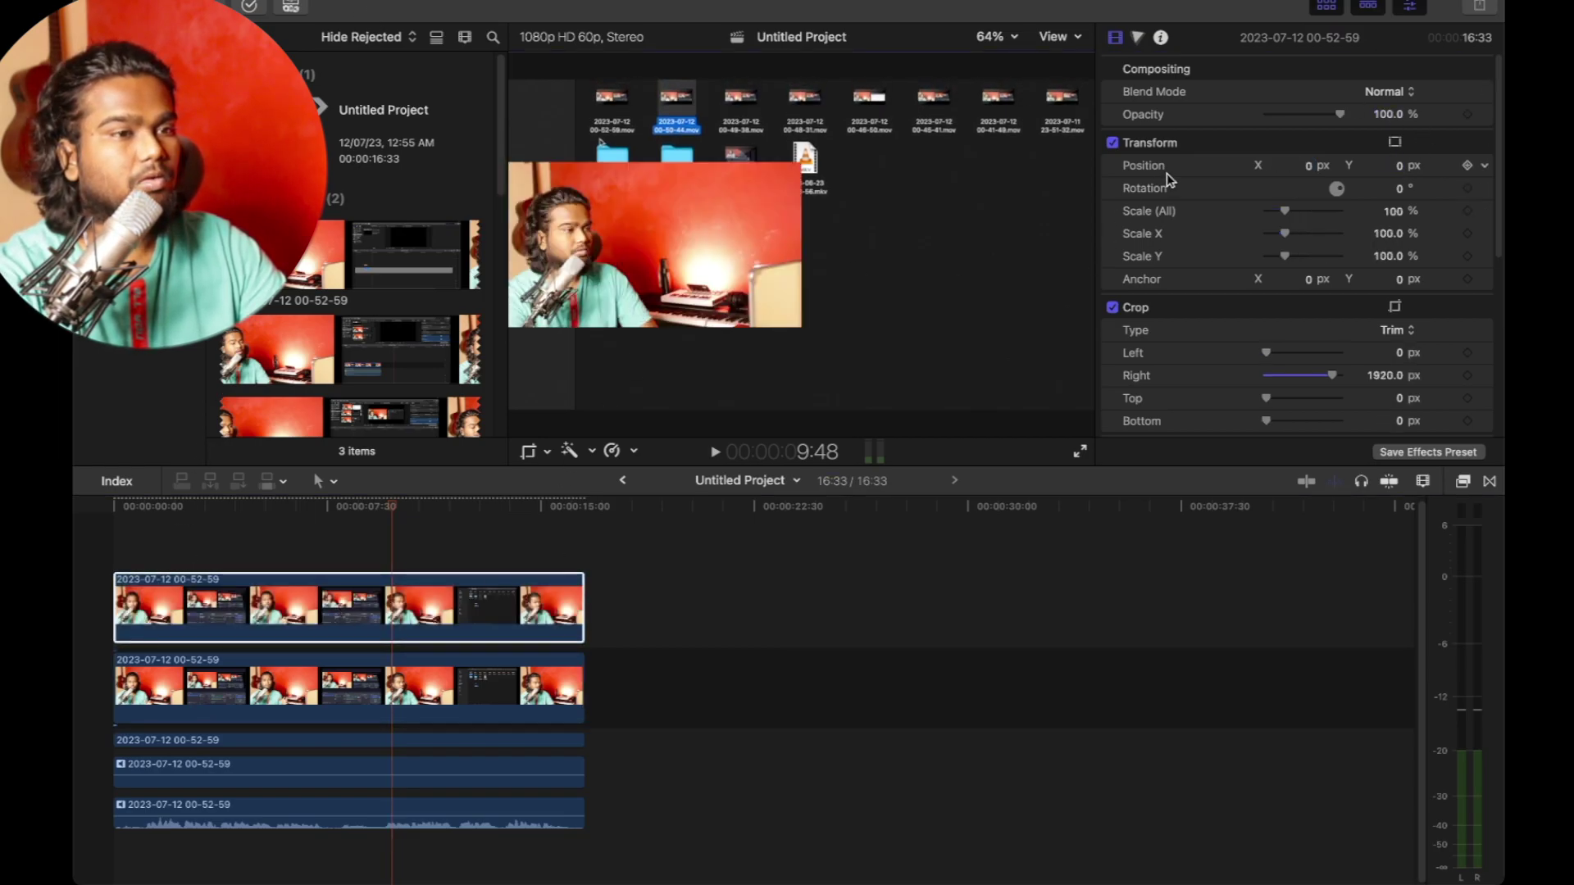
pyautogui.moveTo(1284, 214); pyautogui.dragTo(1385, 228)
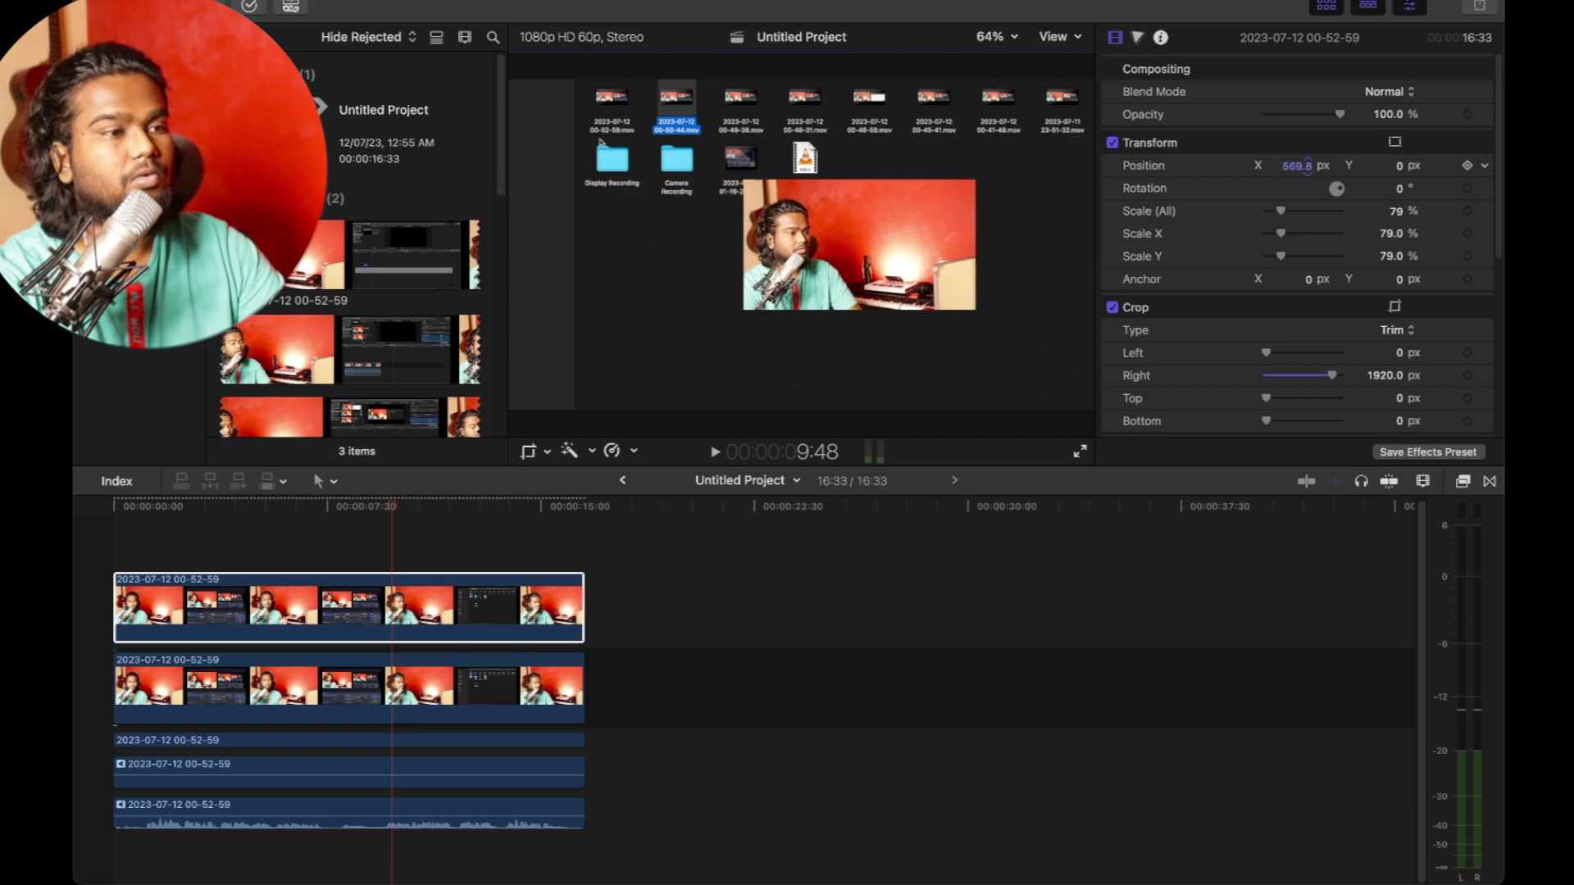
pyautogui.moveTo(1404, 166); pyautogui.dragTo(1360, 170)
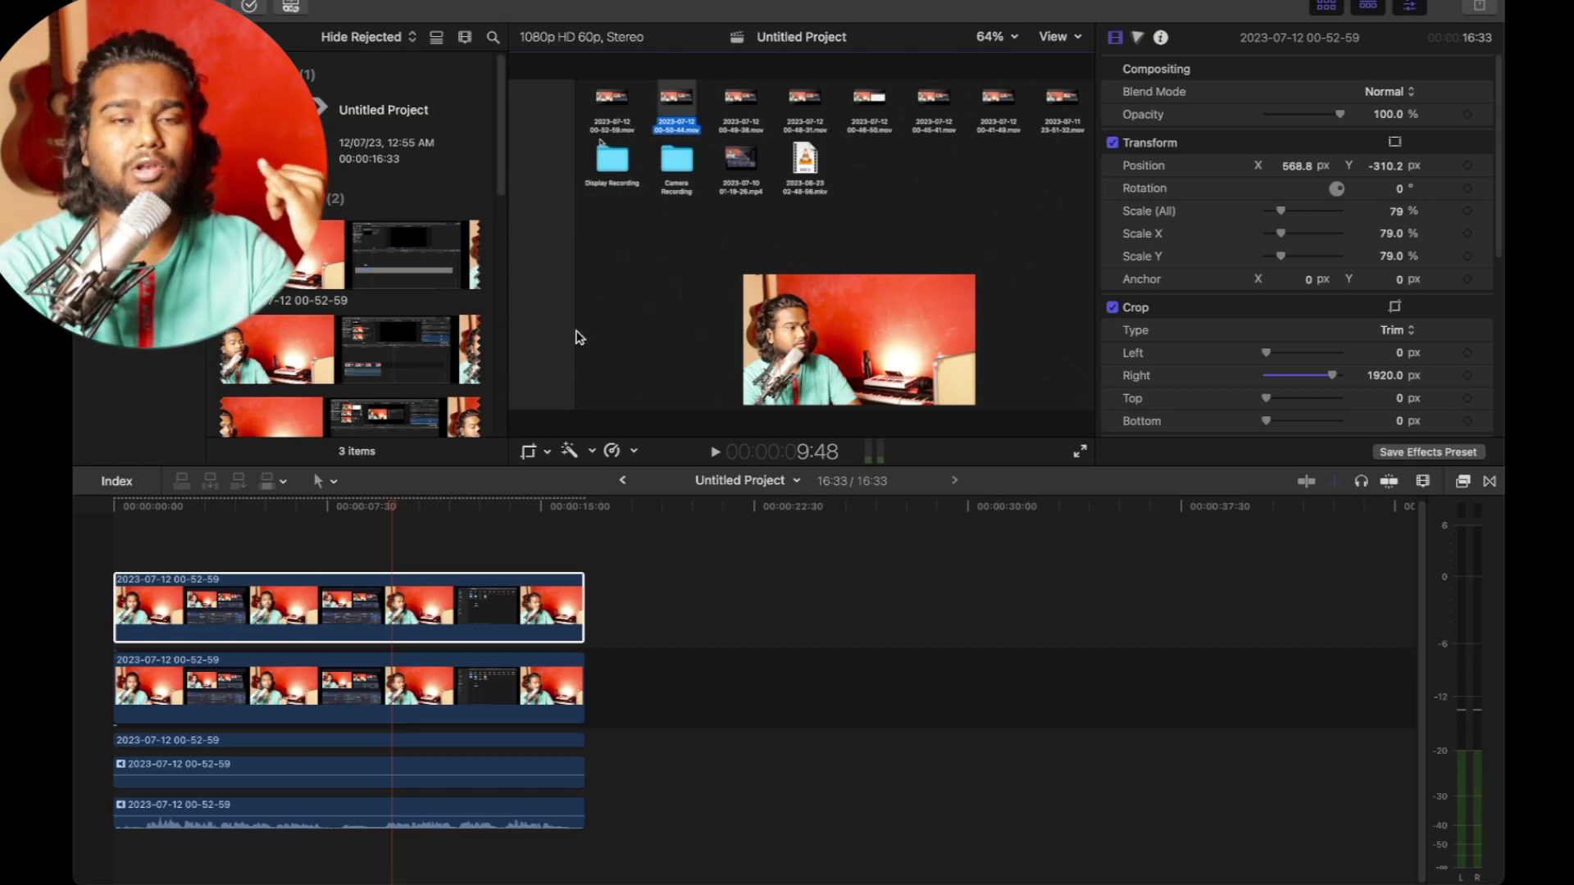
# Select the first audio clip to view its Dialogue-1 settings: 0.0 dB volume, Flat EQ, Voice Isolation off
pyautogui.click(434, 778)
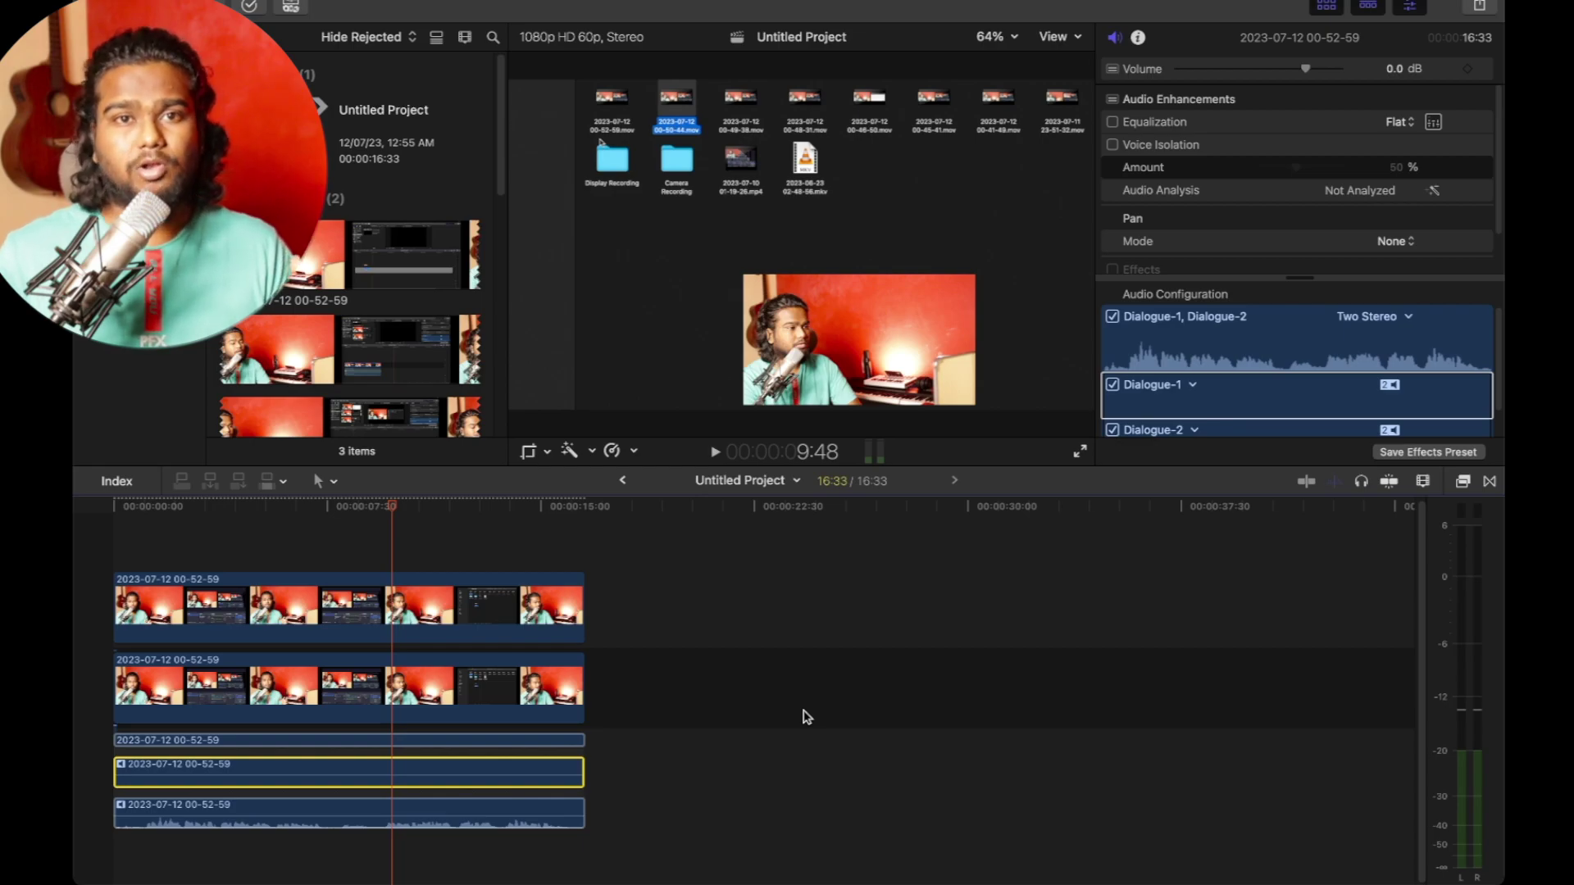